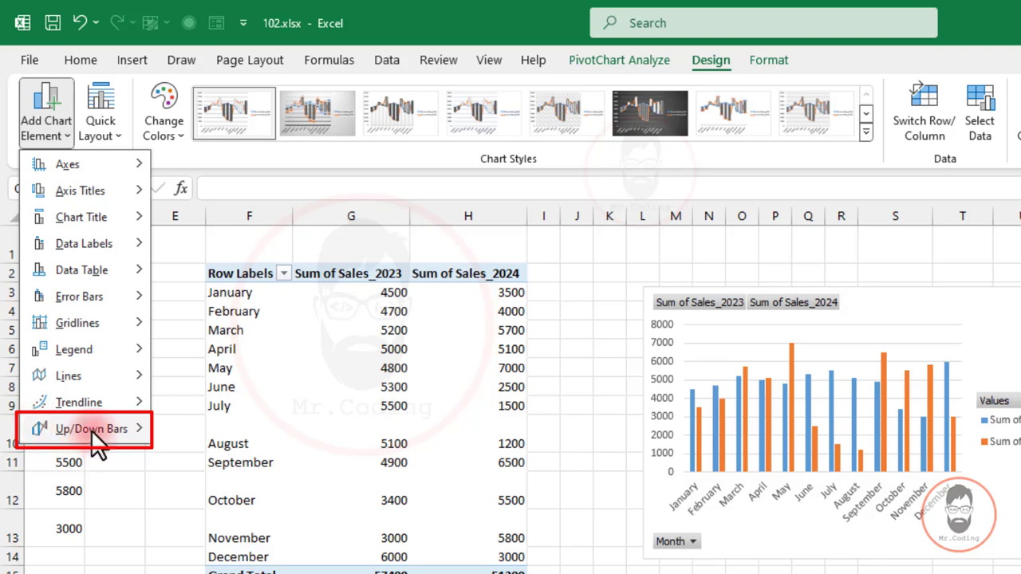
# Check the list of chart elements available for the PivotChart, down to Up/Down Bars.
pyautogui.moveTo(94, 428)
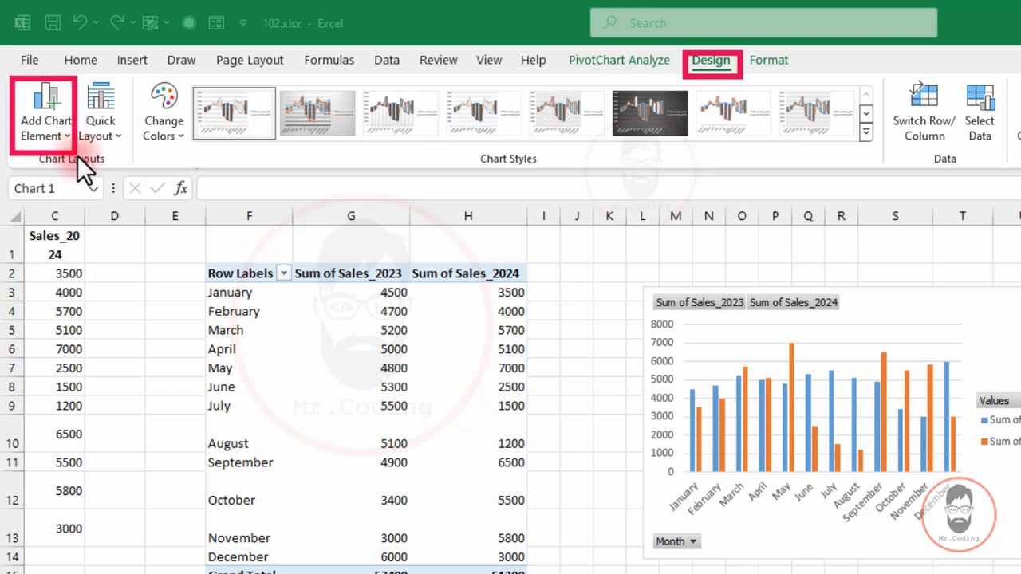
pyautogui.click(68, 136)
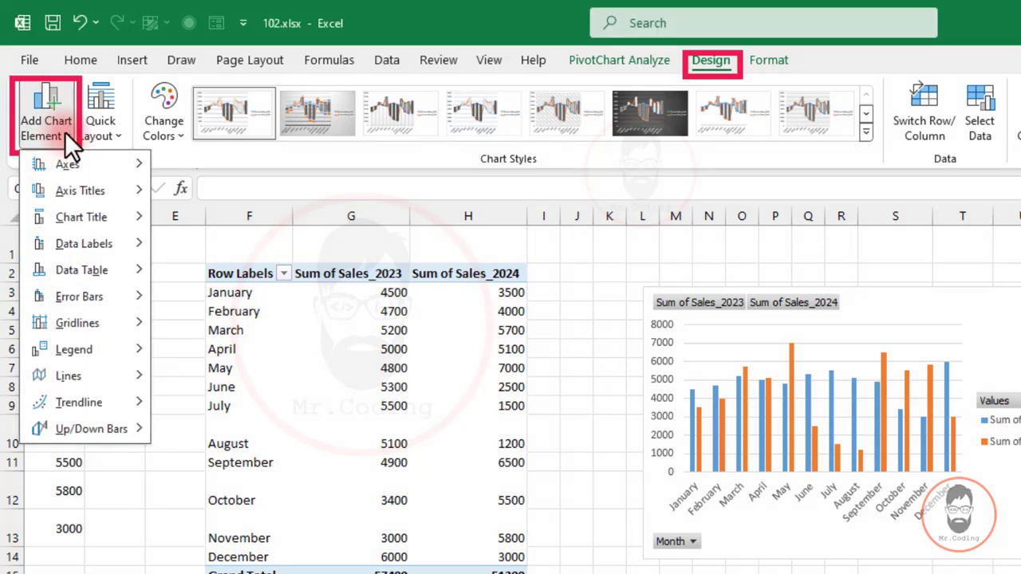
pyautogui.moveTo(57, 426)
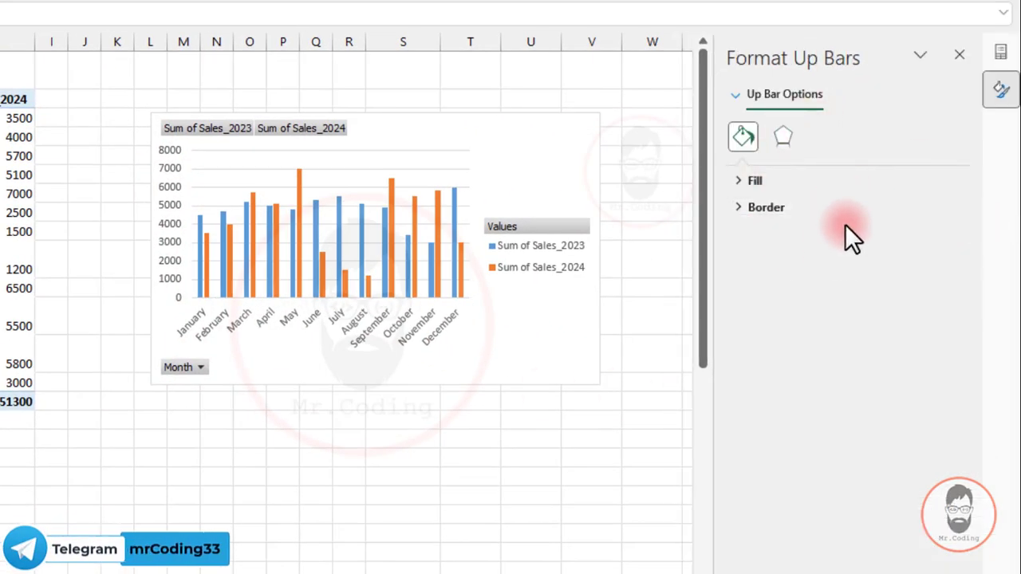
# Examine the effects, fill and border options in the formatting settings of the chart's up bars.
pyautogui.click(781, 135)
pyautogui.click(743, 137)
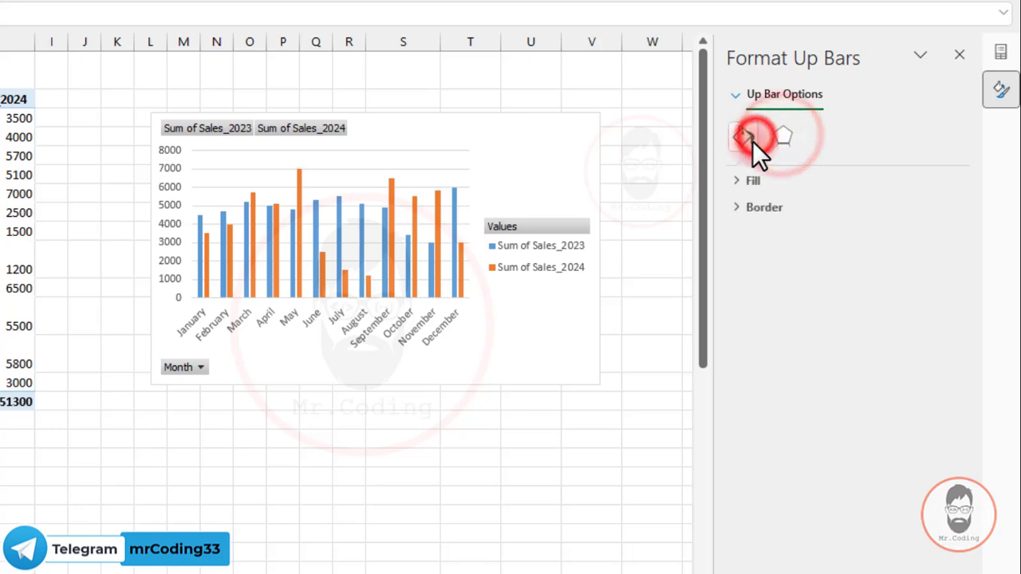
pyautogui.click(739, 181)
pyautogui.click(743, 386)
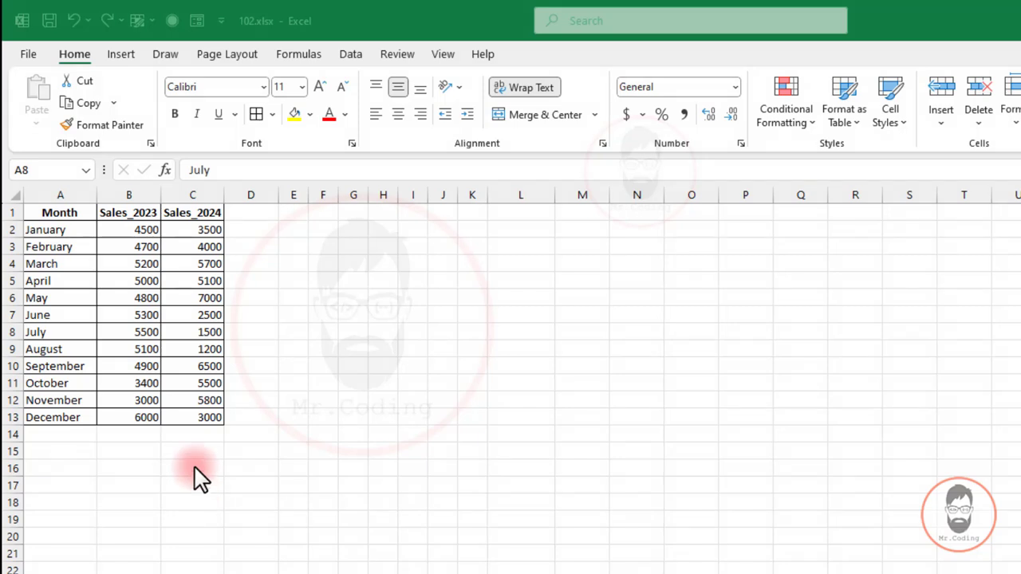
# Create a PivotTable from the monthly sales range A1:C13, placed in the existing worksheet at cell E3.
pyautogui.click(115, 293)
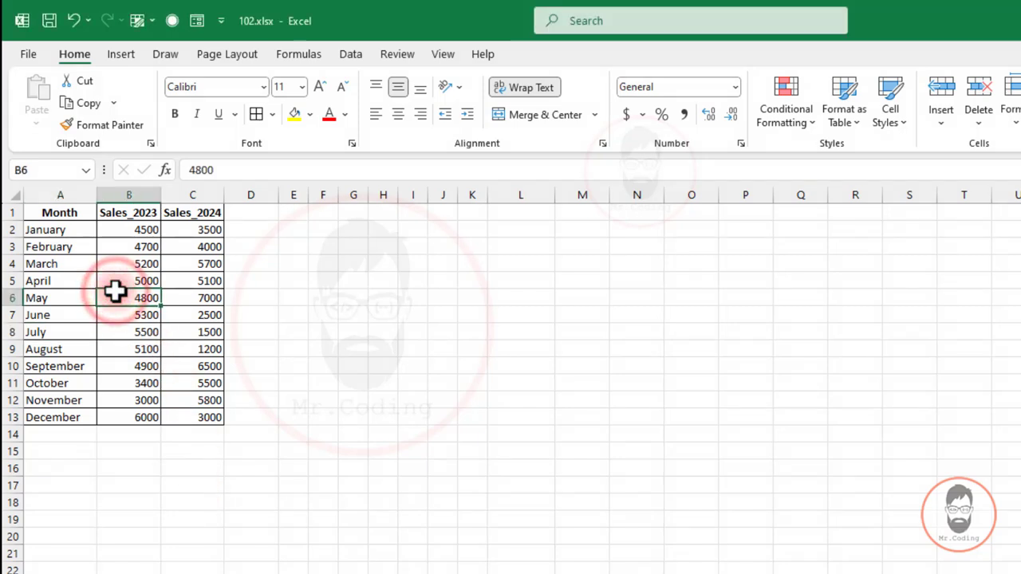
pyautogui.hotkey('ctrl', 'a')
pyautogui.click(122, 52)
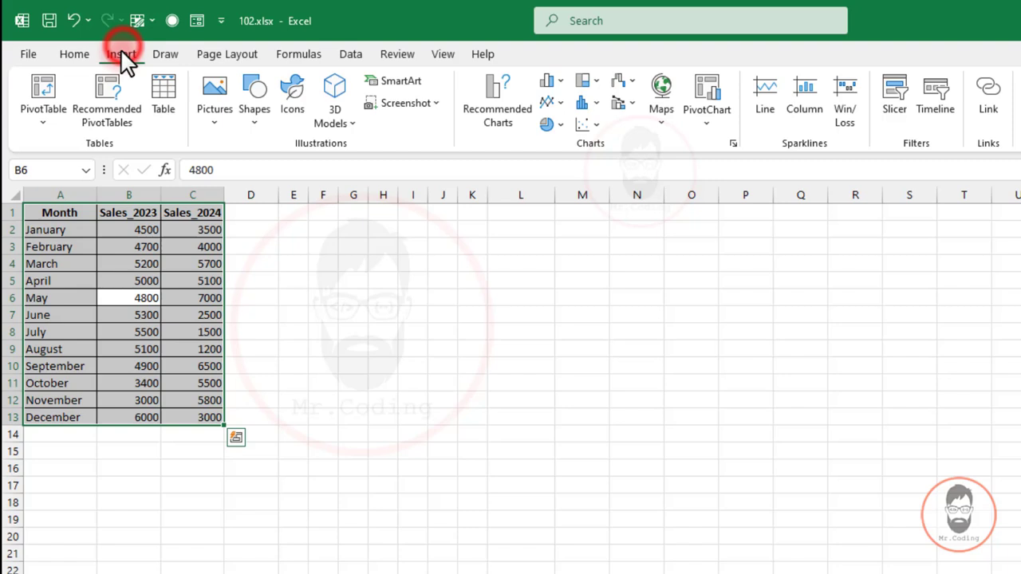
pyautogui.click(41, 82)
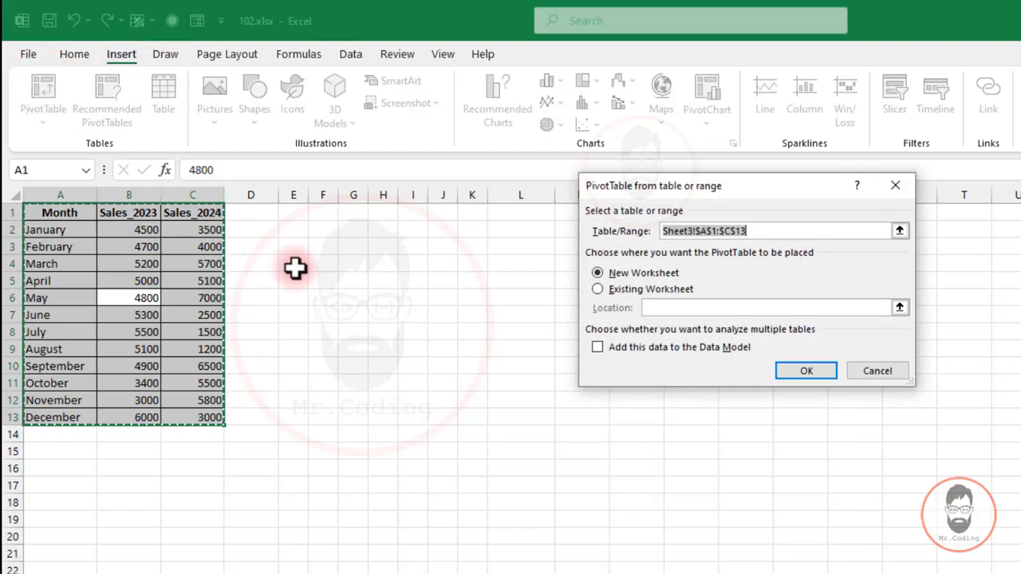
pyautogui.click(611, 289)
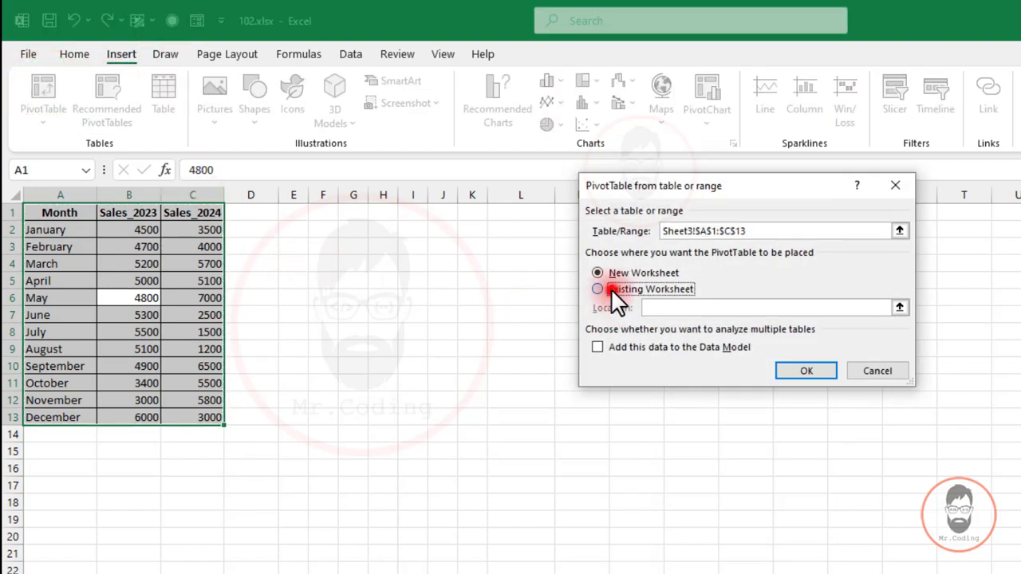
pyautogui.click(294, 246)
pyautogui.click(798, 370)
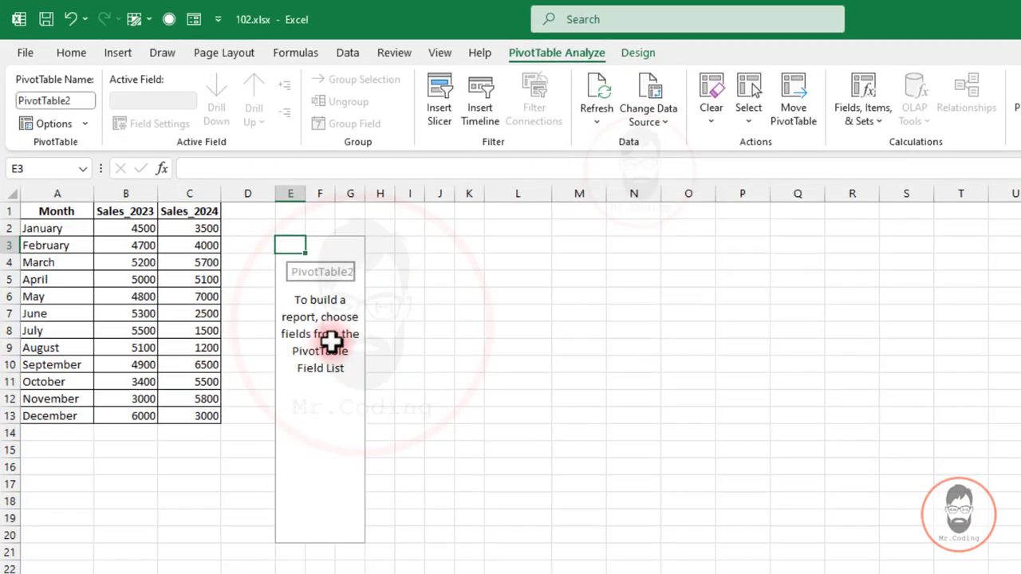
# Set Month as the PivotTable's row field and add Sales_2023 and Sales_2024 as value fields.
pyautogui.click(334, 343)
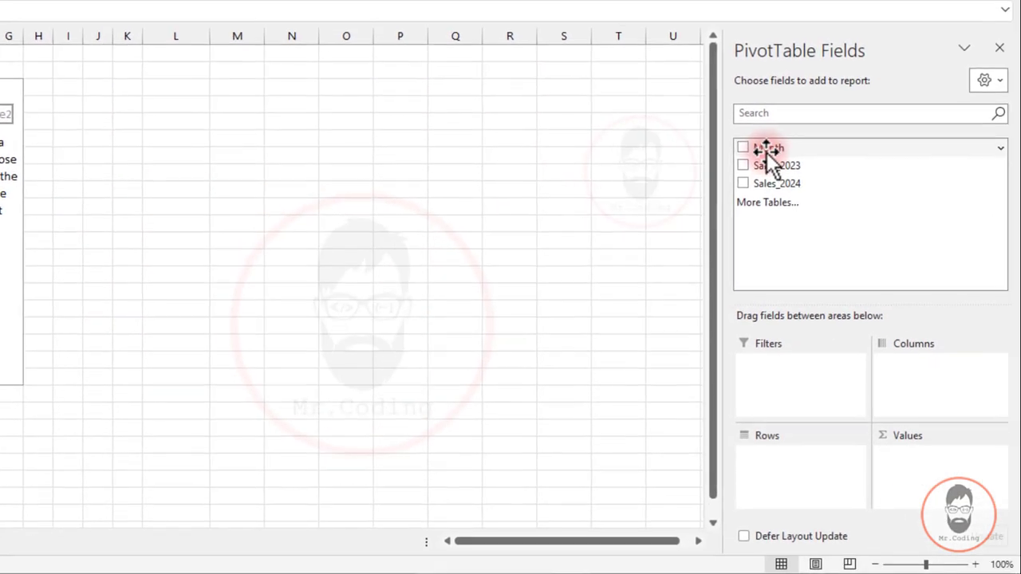
pyautogui.moveTo(768, 152); pyautogui.dragTo(790, 466)
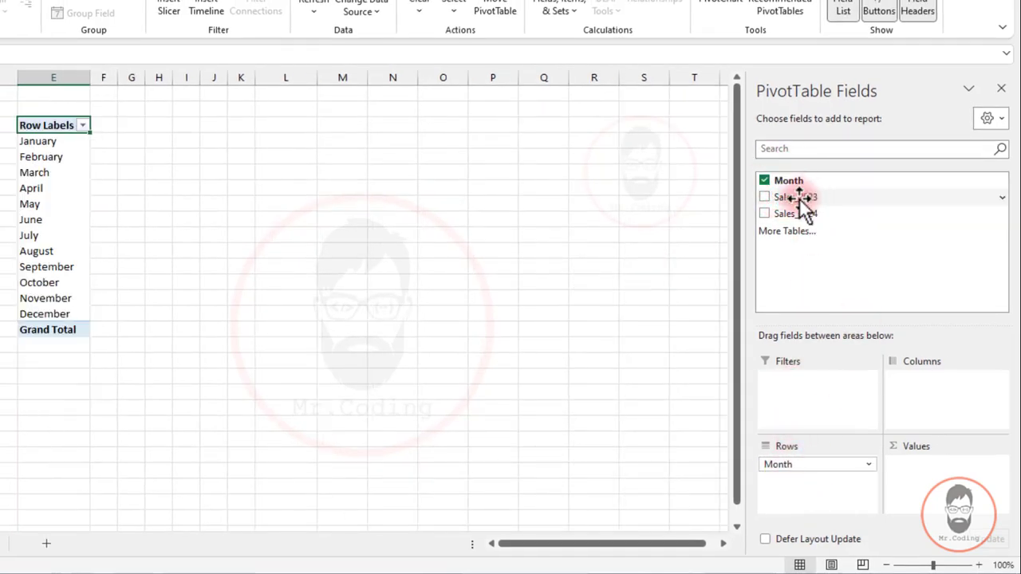
pyautogui.moveTo(785, 197); pyautogui.dragTo(921, 478)
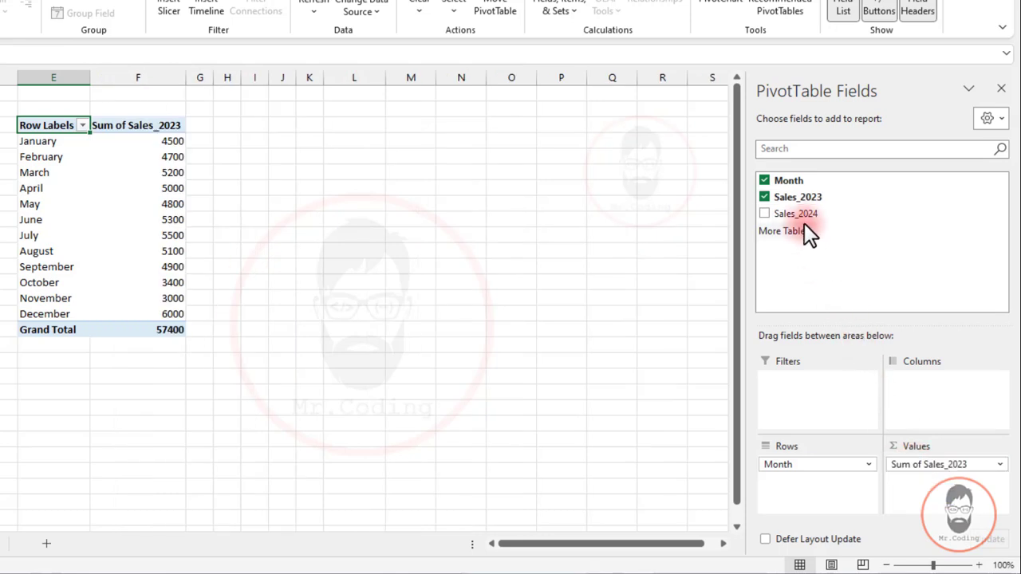
pyautogui.moveTo(790, 214); pyautogui.dragTo(952, 499)
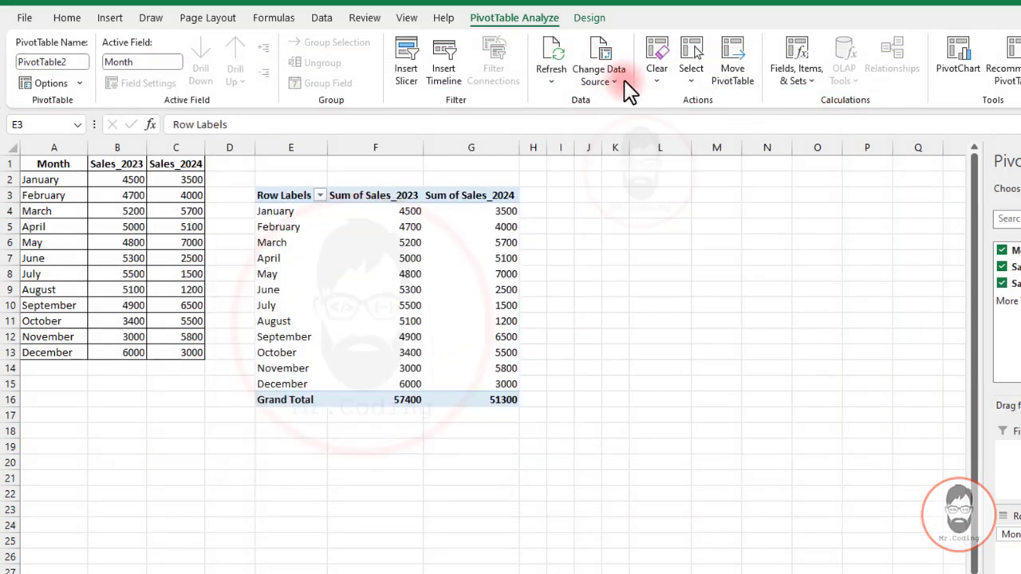
pyautogui.click(664, 81)
pyautogui.click(687, 78)
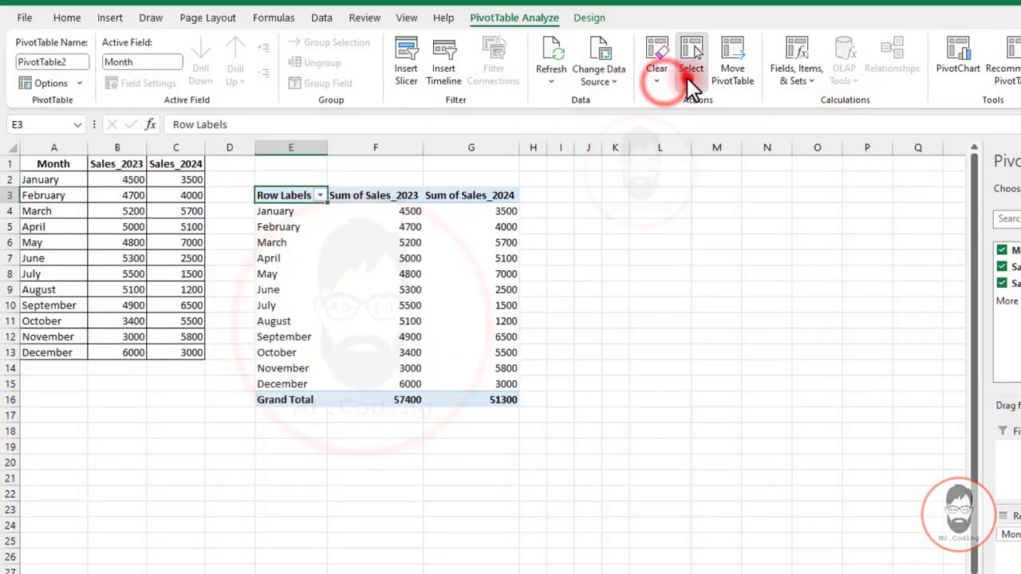
pyautogui.click(653, 79)
pyautogui.click(610, 79)
pyautogui.click(548, 81)
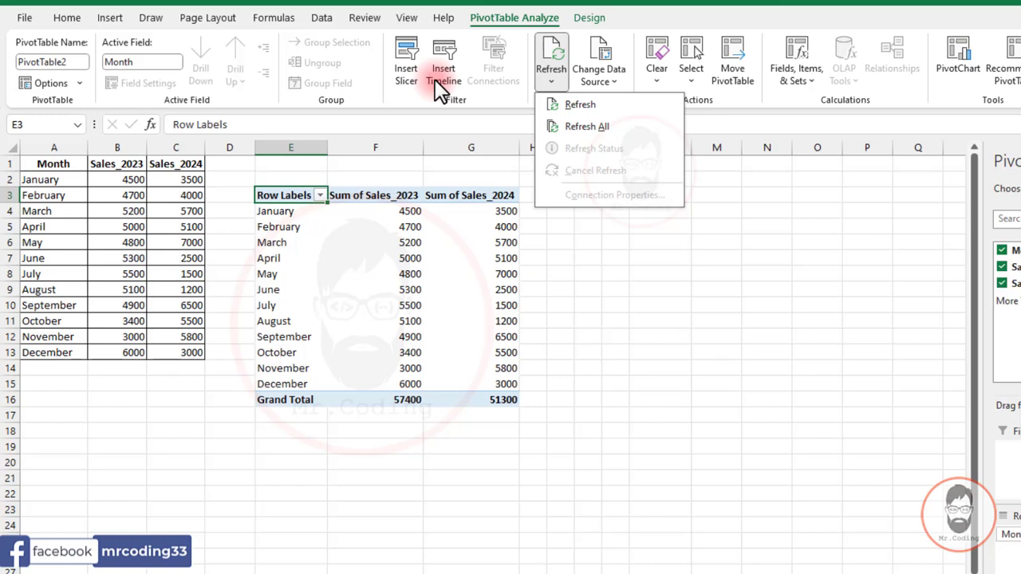
pyautogui.click(334, 279)
# Insert a Clustered Column PivotChart from the PivotTable, placed beside the table and enlarged to 3.4 by 5.55 inches.
pyautogui.click(333, 279)
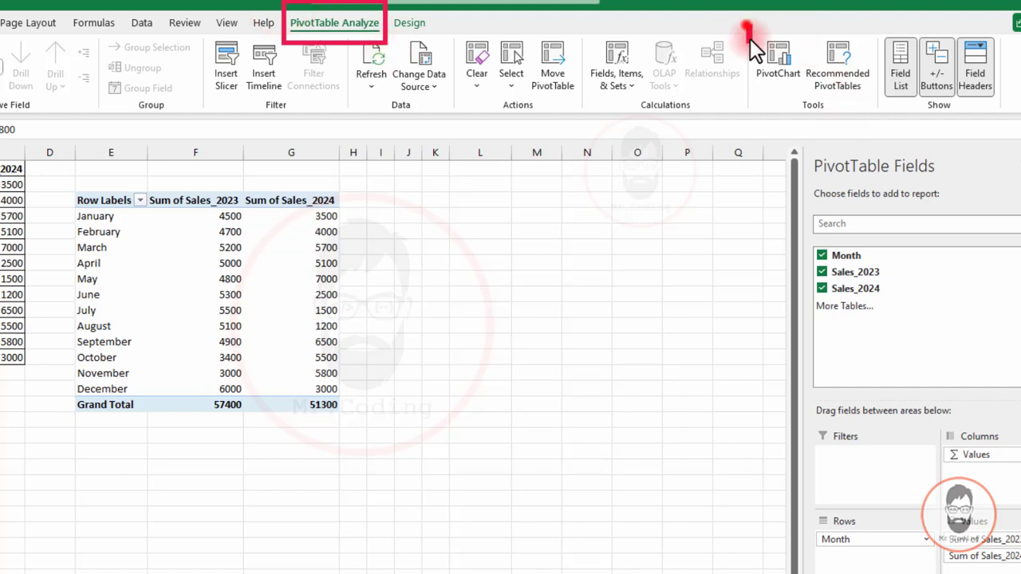
pyautogui.click(770, 67)
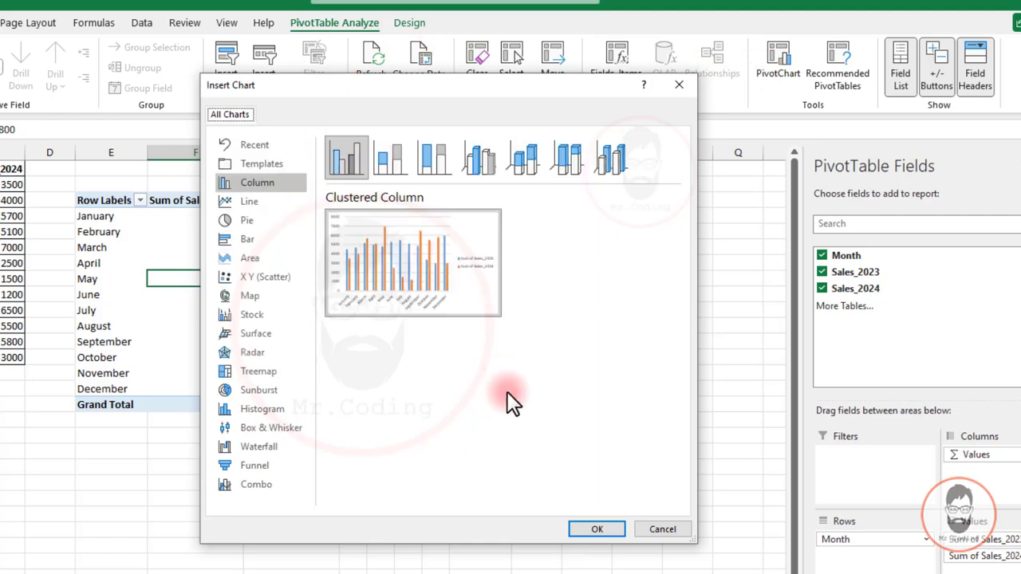
pyautogui.click(599, 530)
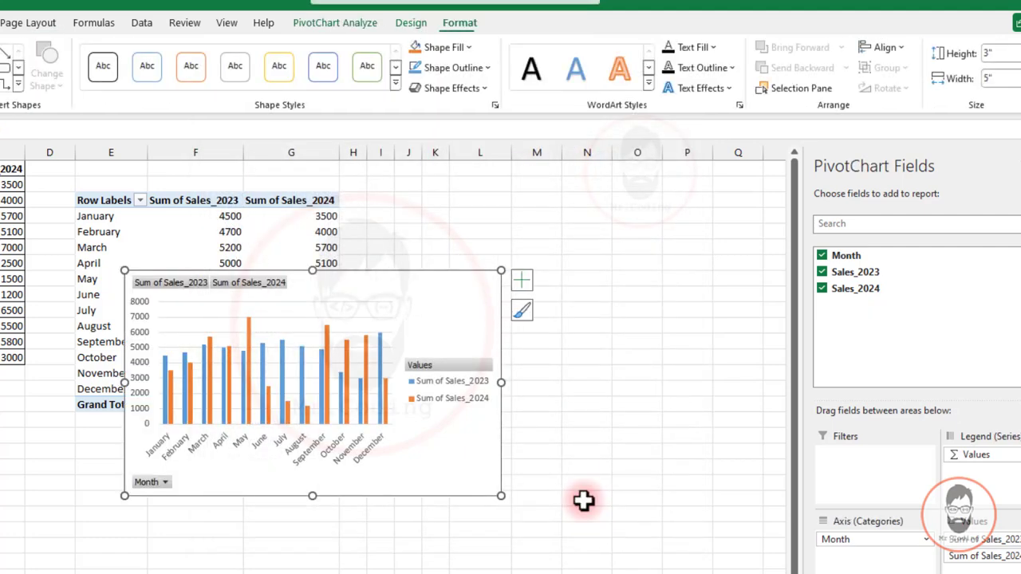
pyautogui.moveTo(354, 288); pyautogui.dragTo(579, 213)
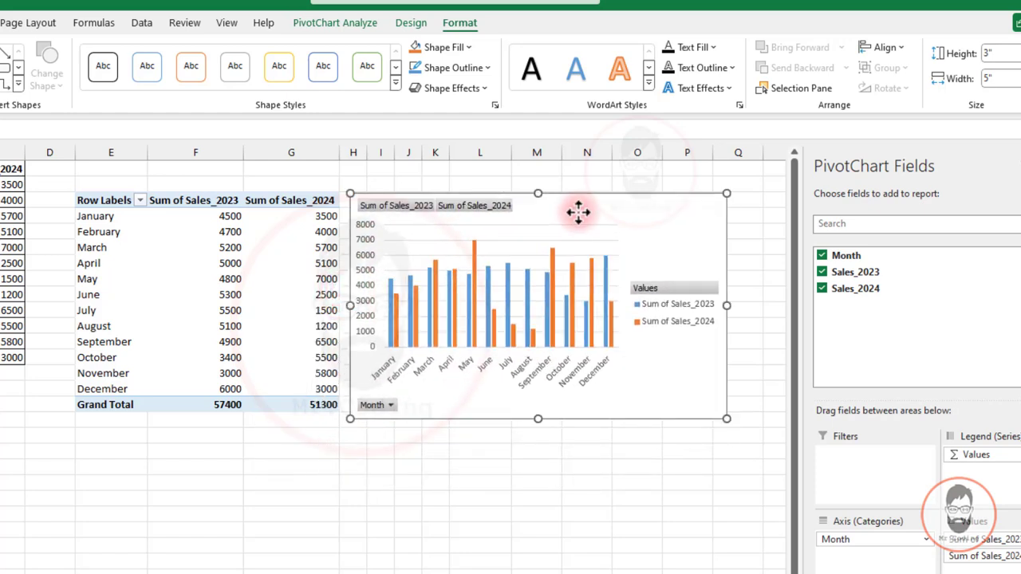
pyautogui.moveTo(727, 422); pyautogui.dragTo(768, 449)
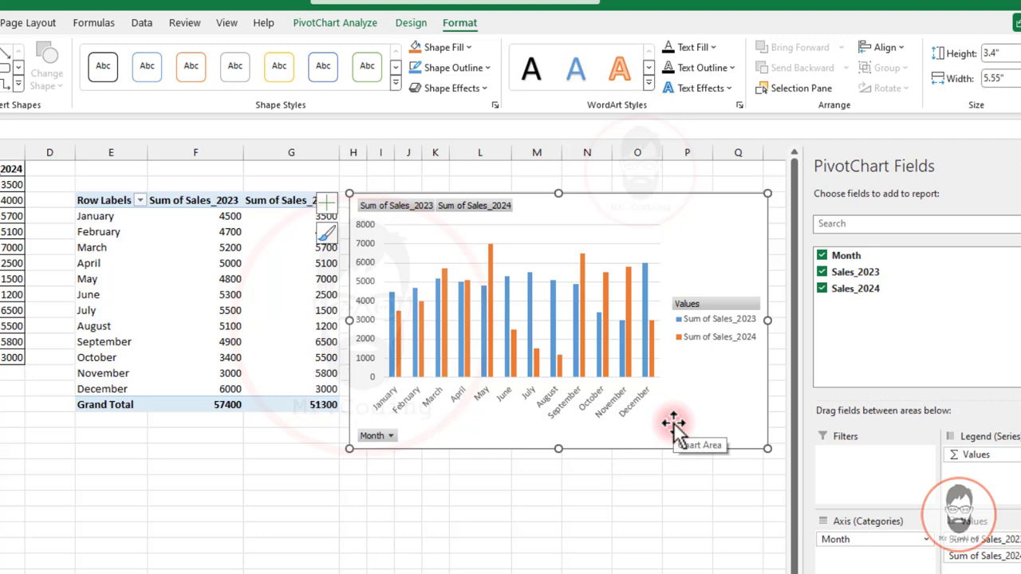
# Check the chart elements offered for the column PivotChart, looking at Trendline and Up/Down Bars.
pyautogui.click(415, 23)
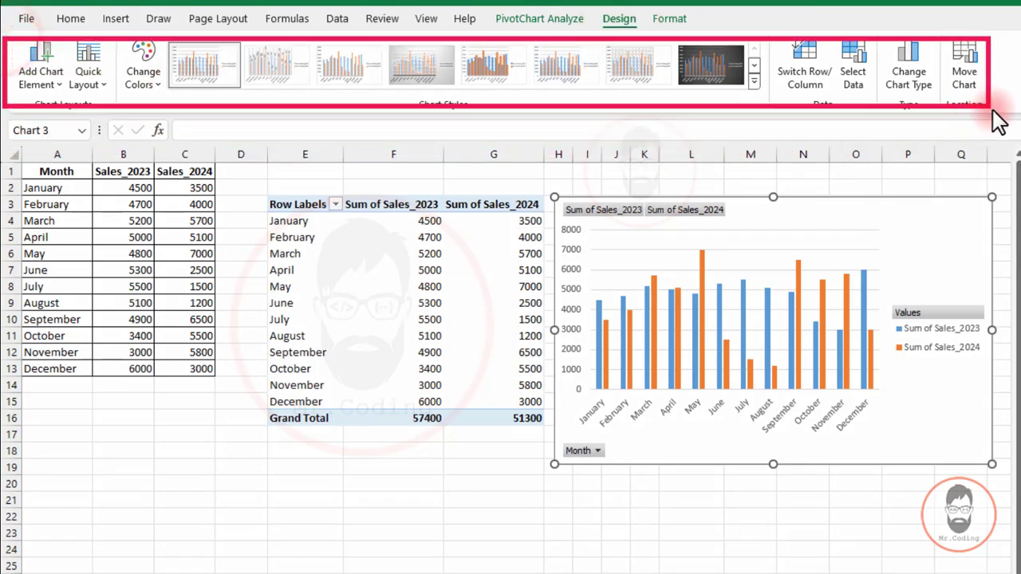
pyautogui.click(48, 86)
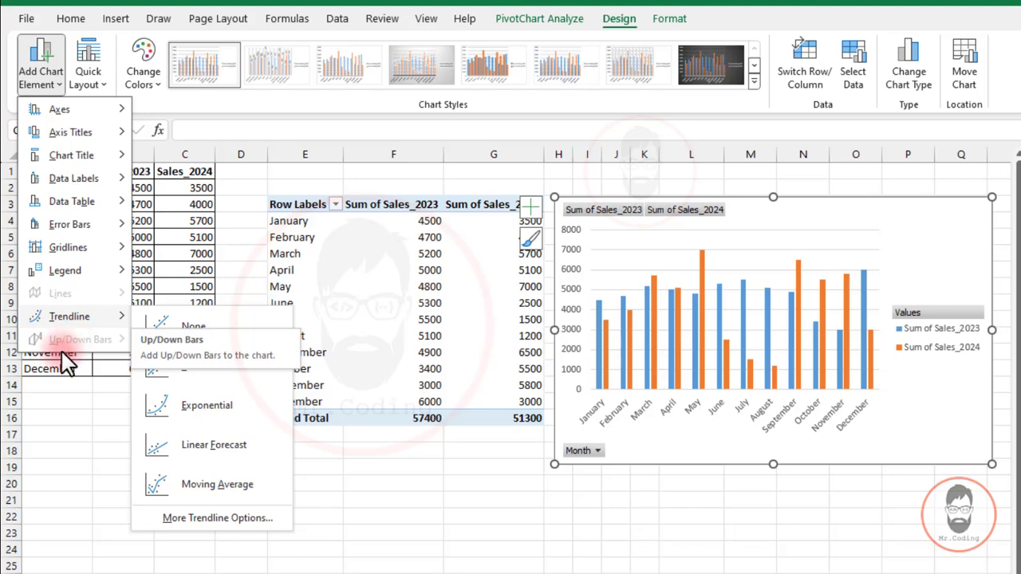
pyautogui.click(799, 223)
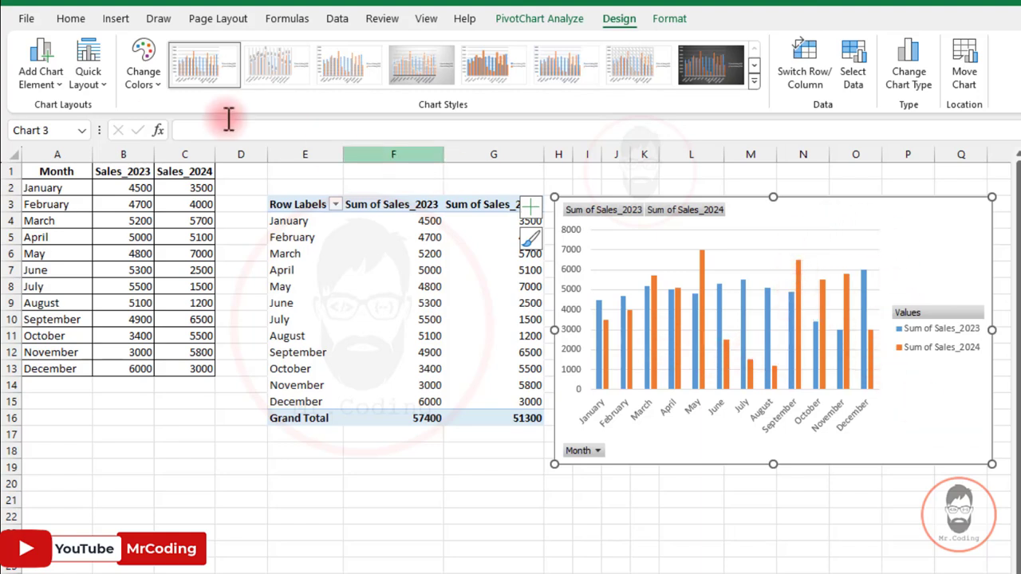
pyautogui.click(49, 80)
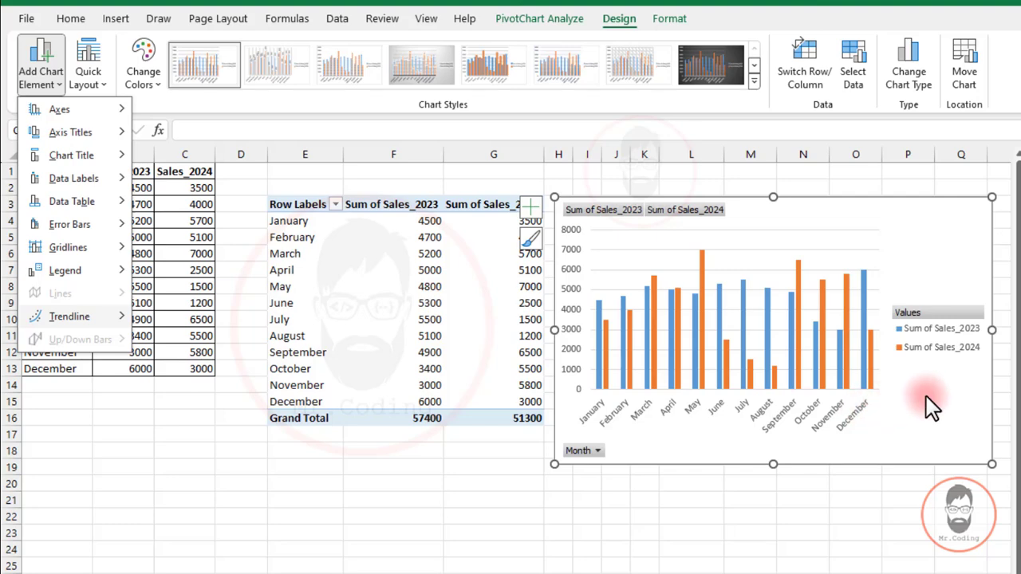
# Delete the clustered column PivotChart from the worksheet.
pyautogui.click(927, 229)
pyautogui.press('Delete')
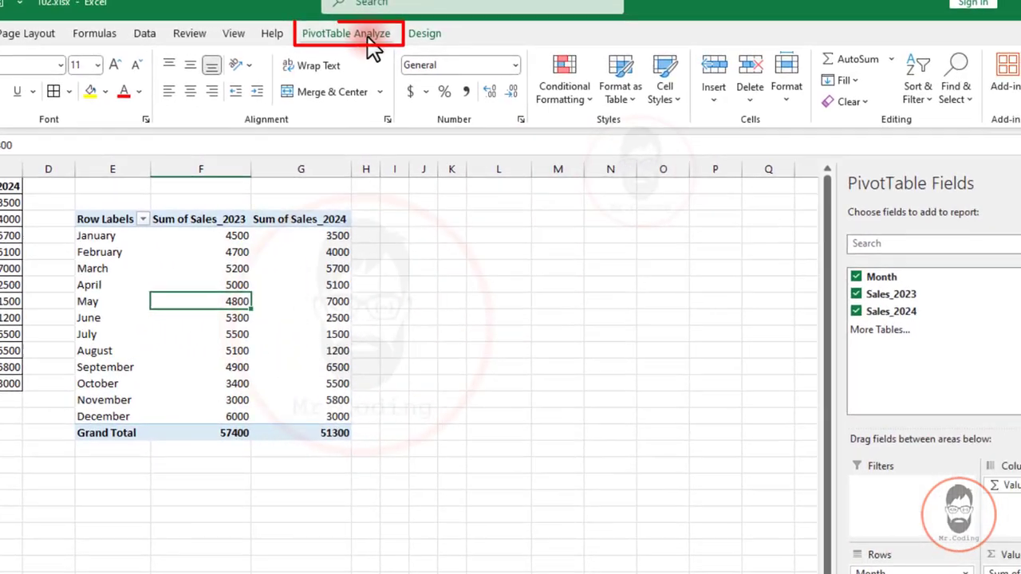
# Insert a PivotChart of the basic Line type from the PivotTable.
pyautogui.click(539, 18)
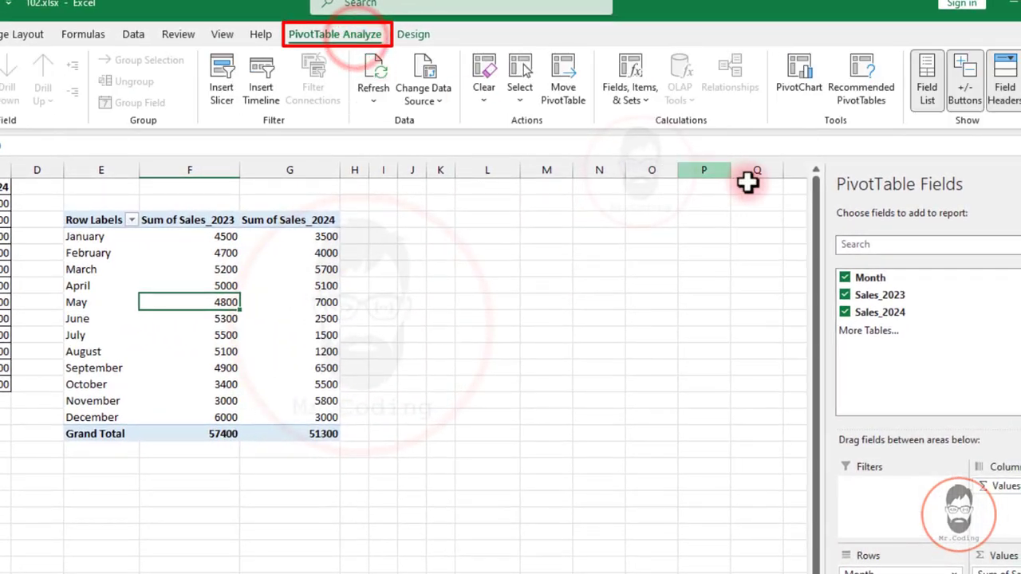
pyautogui.click(801, 80)
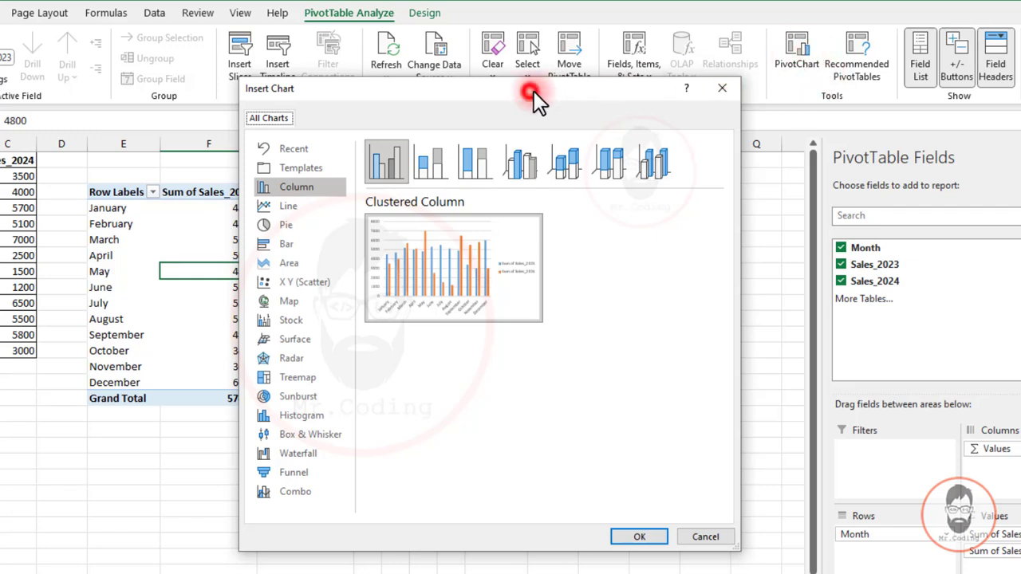
pyautogui.moveTo(535, 91); pyautogui.dragTo(584, 78)
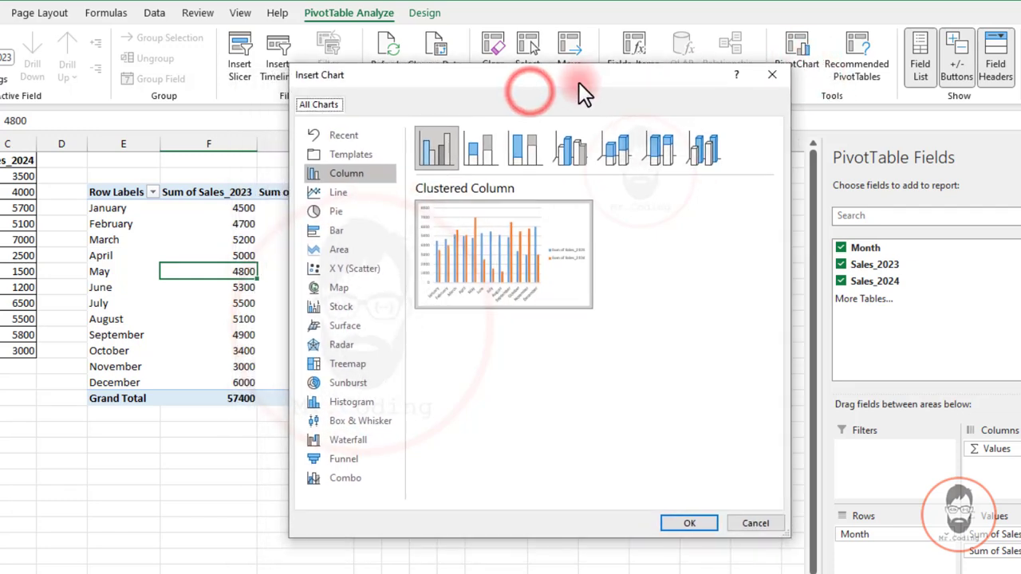
pyautogui.click(336, 192)
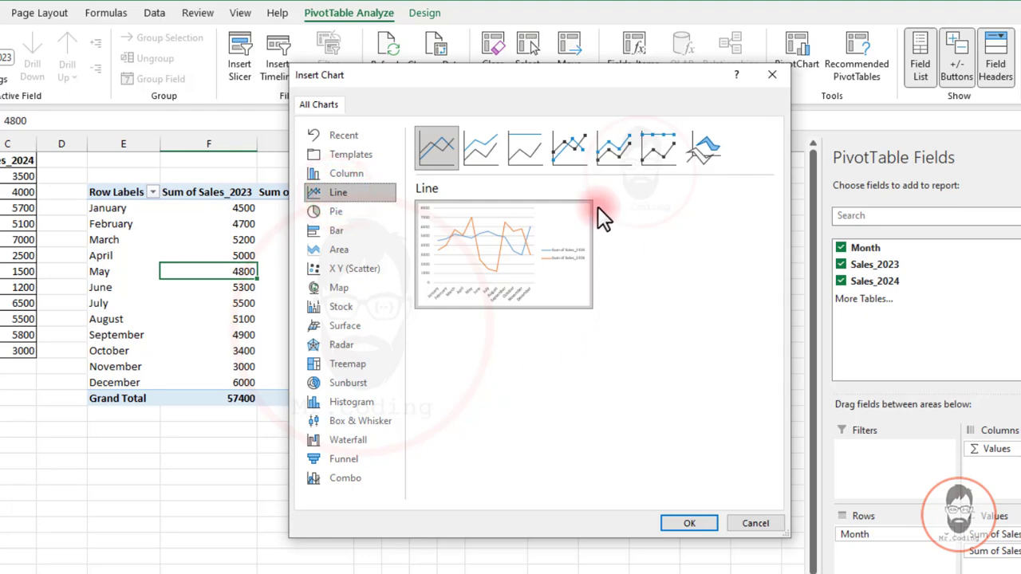
pyautogui.moveTo(594, 300)
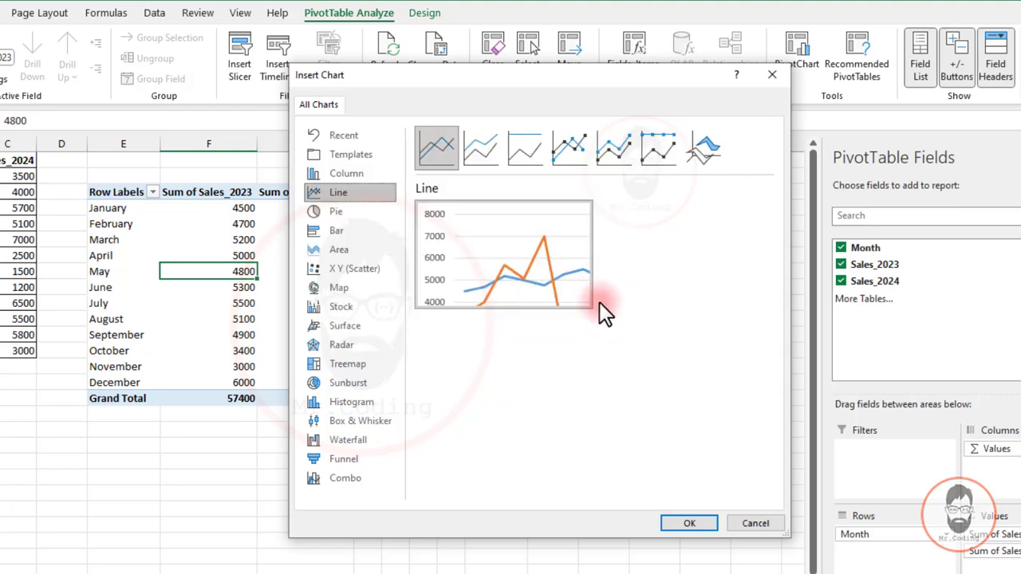
pyautogui.click(691, 524)
# Move the line PivotChart to the empty area just beside the PivotTable and enlarge it slightly.
pyautogui.moveTo(427, 279); pyautogui.dragTo(633, 202)
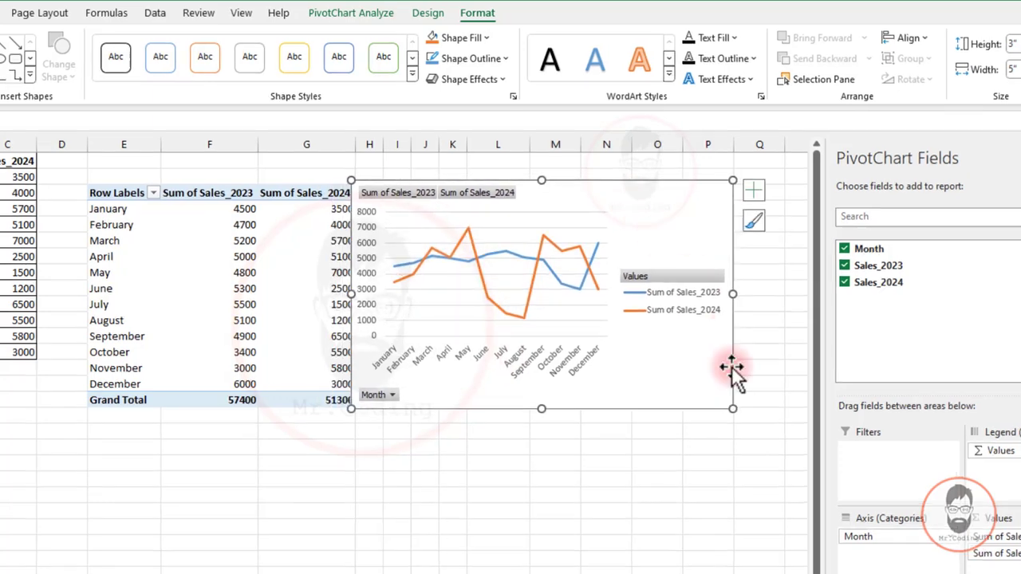
pyautogui.moveTo(728, 406); pyautogui.dragTo(753, 424)
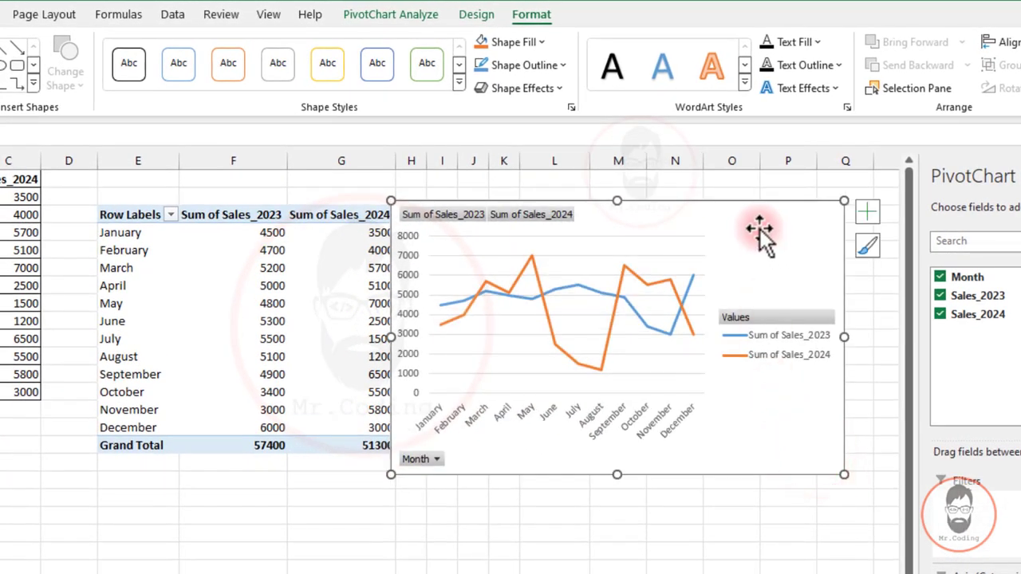
pyautogui.moveTo(759, 236); pyautogui.dragTo(771, 242)
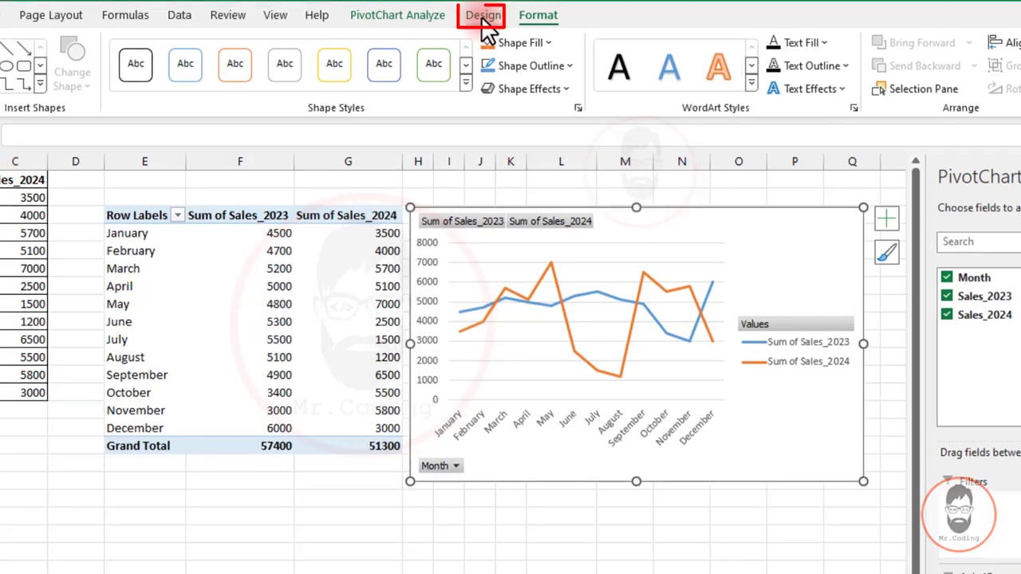
# Add Up/Down Bars to the line PivotChart as a chart element.
pyautogui.click(477, 18)
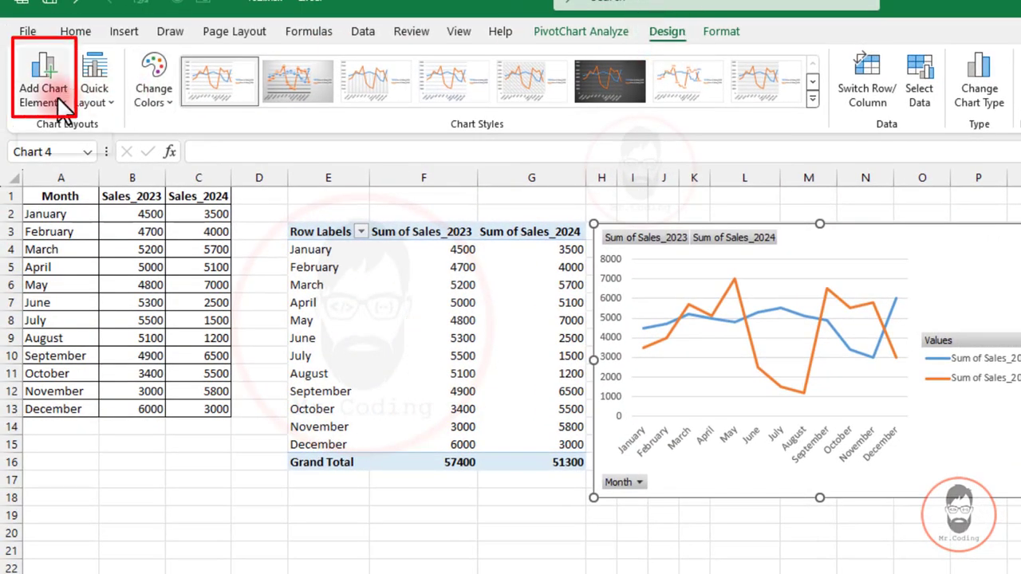
pyautogui.click(56, 95)
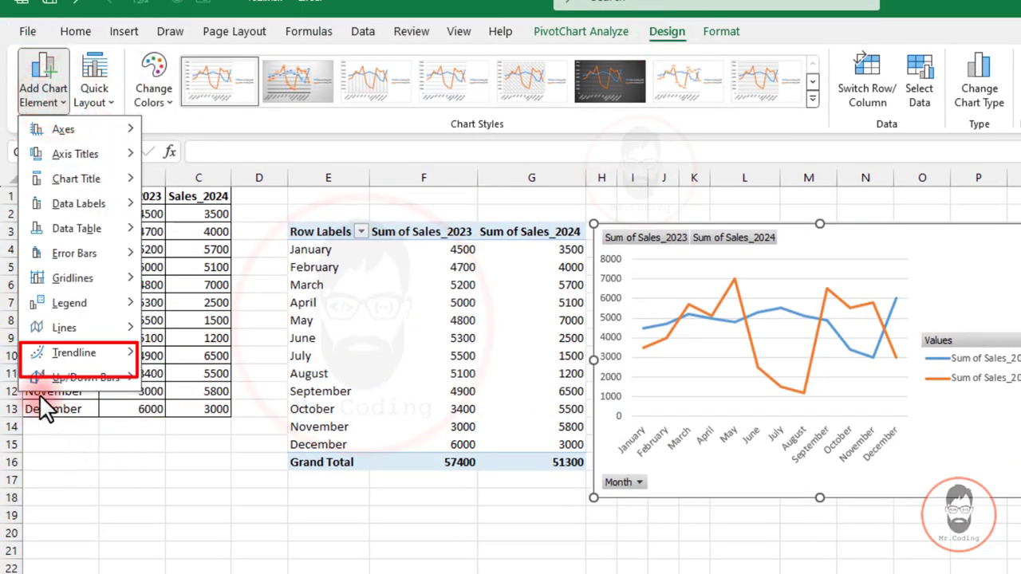
pyautogui.moveTo(64, 395)
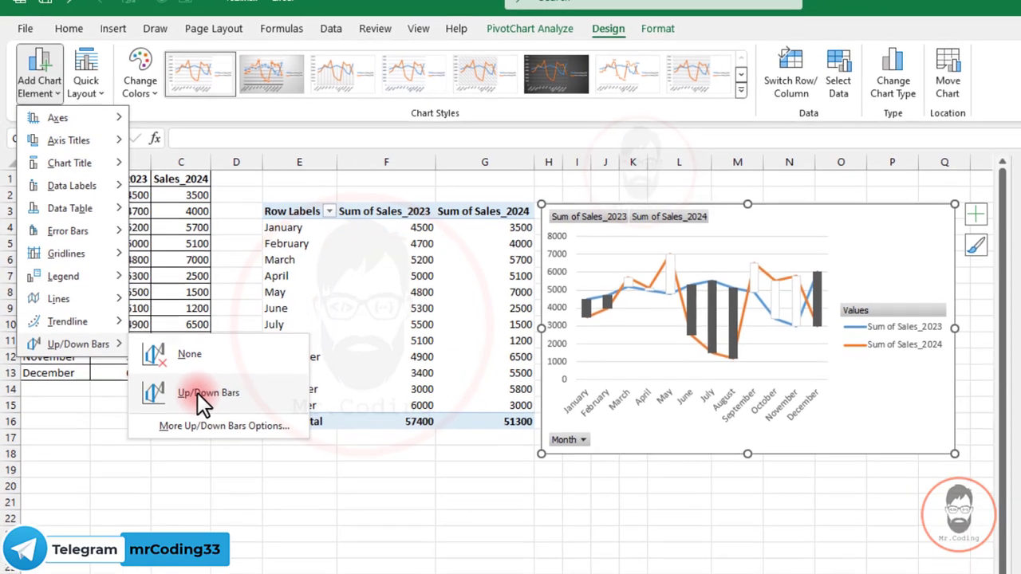
pyautogui.click(200, 392)
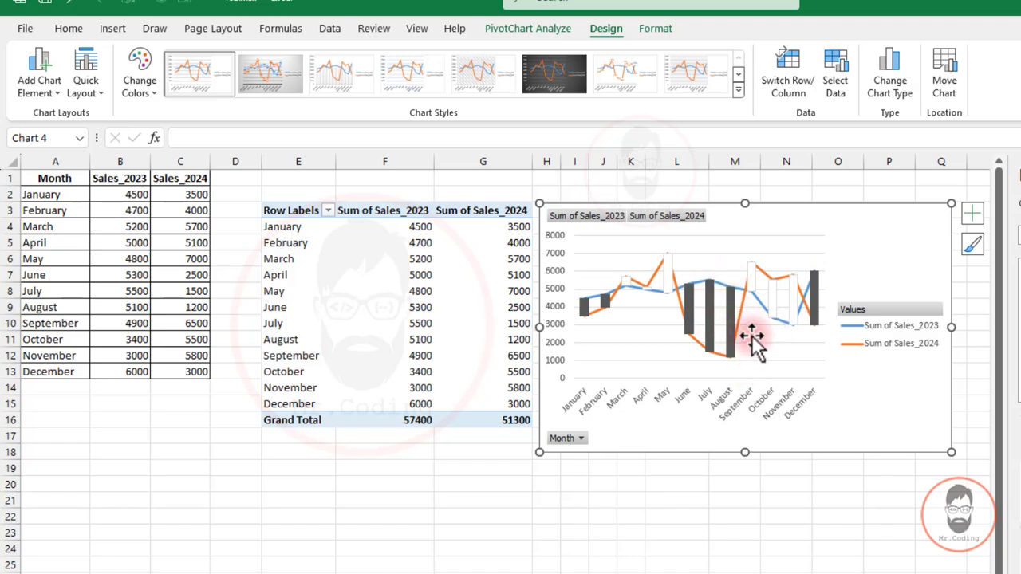
# Open the detailed formatting options for the chart's Up/Down Bars.
pyautogui.moveTo(741, 304)
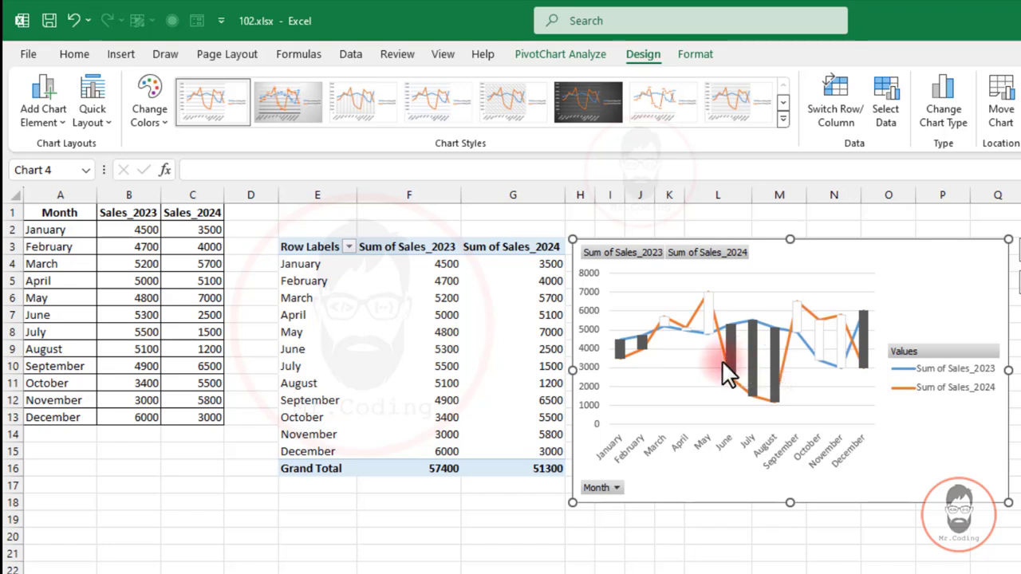
pyautogui.moveTo(726, 375)
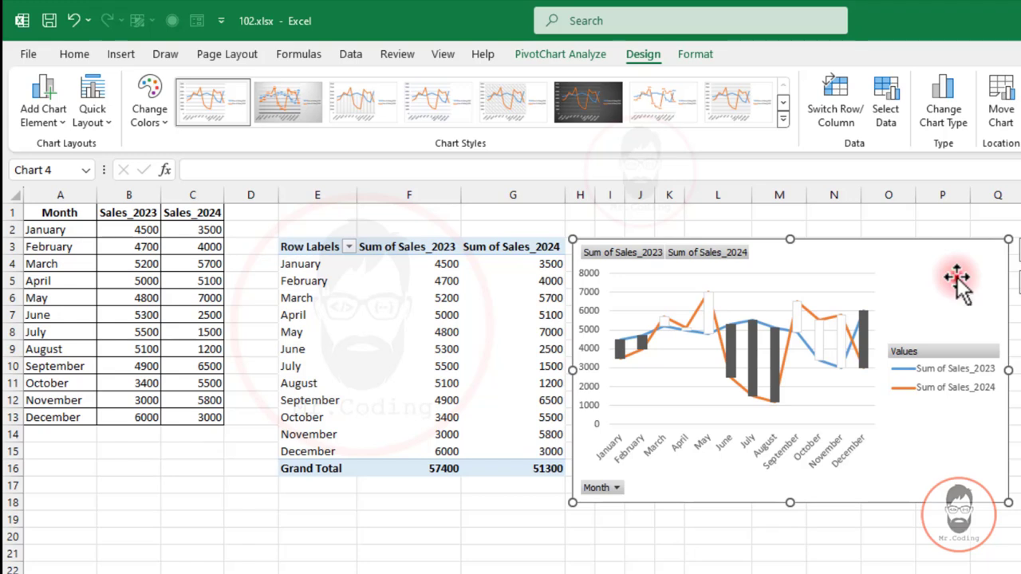
pyautogui.click(639, 55)
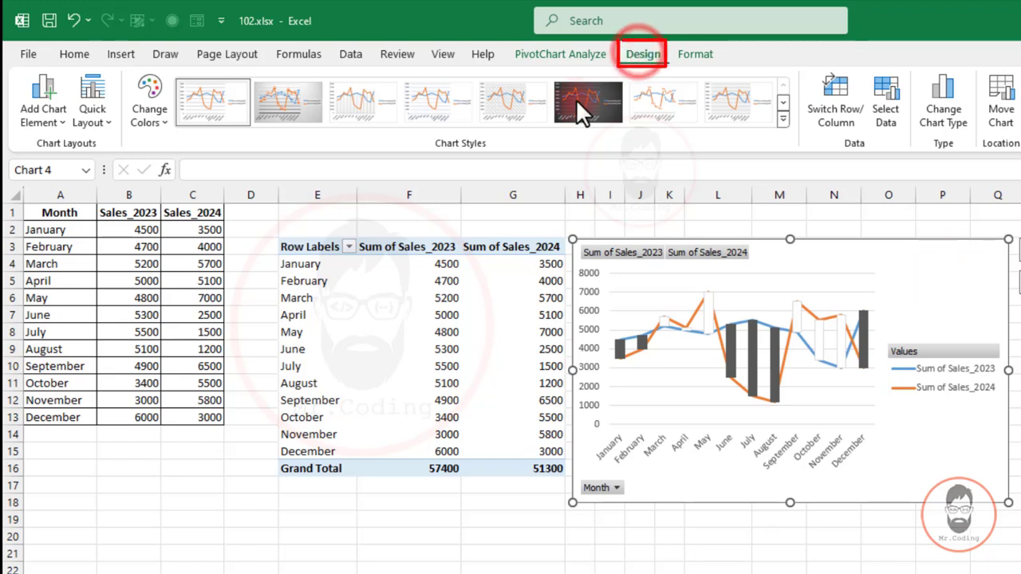
pyautogui.click(41, 107)
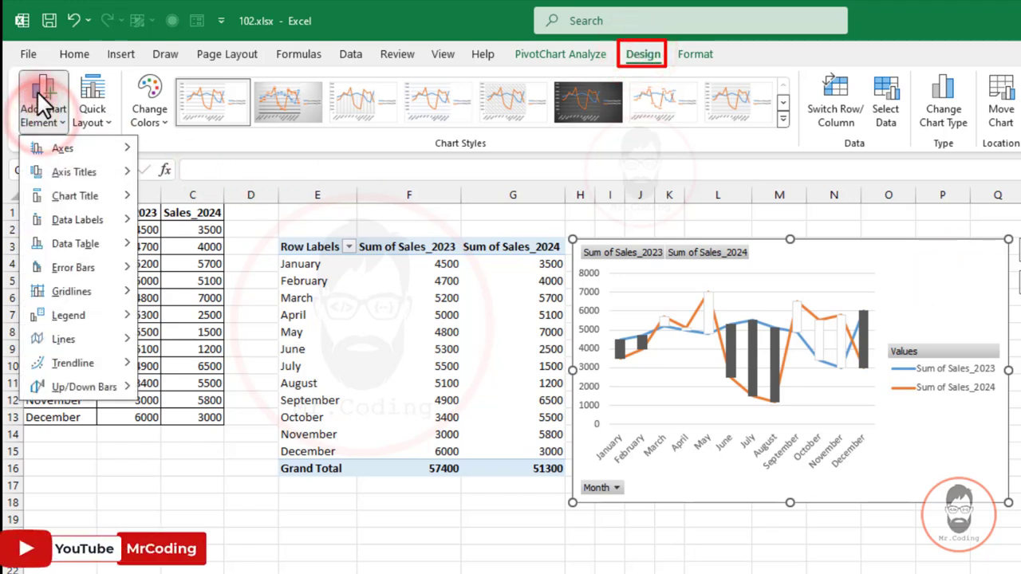
pyautogui.click(65, 387)
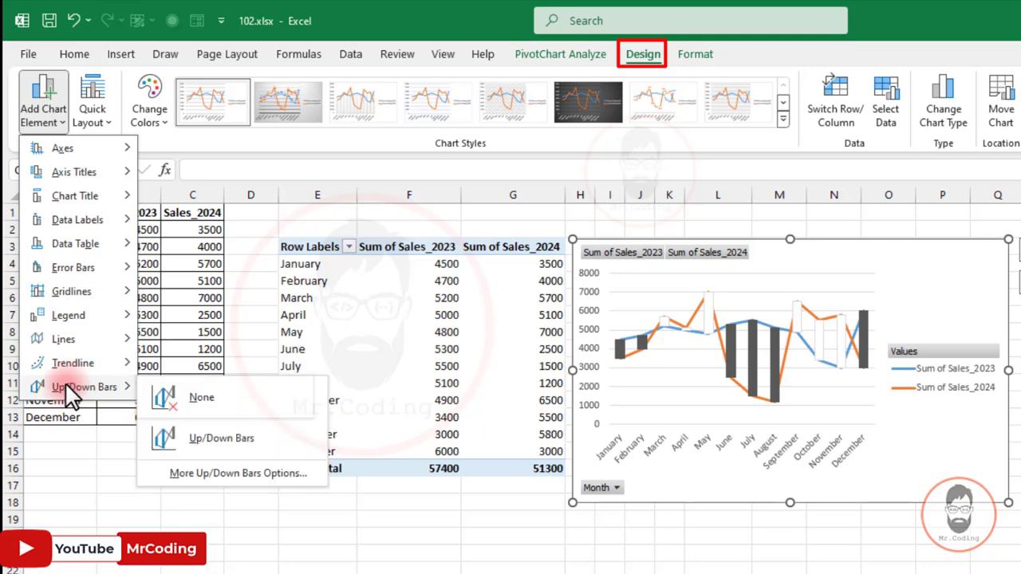
pyautogui.click(169, 475)
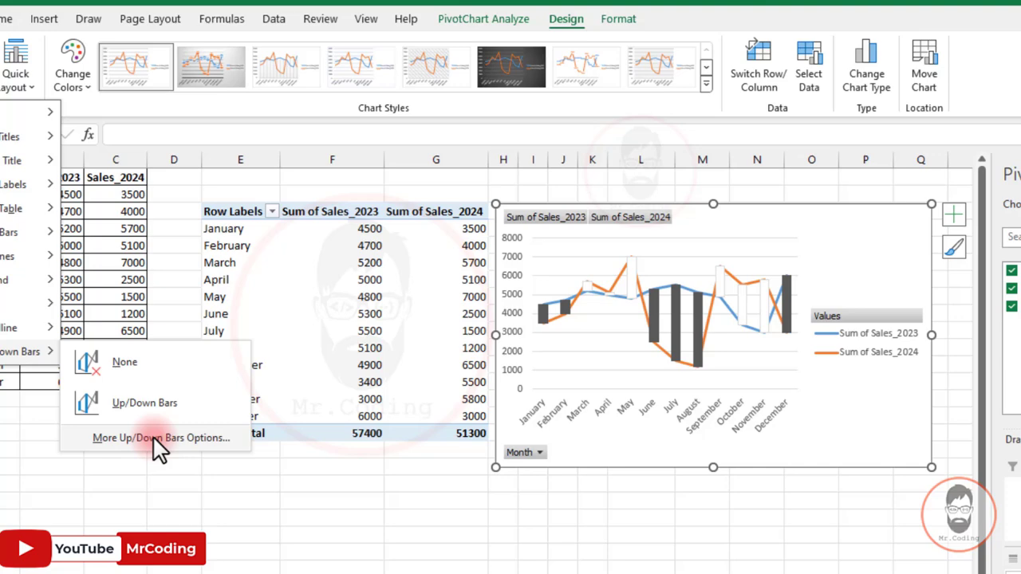
pyautogui.click(211, 474)
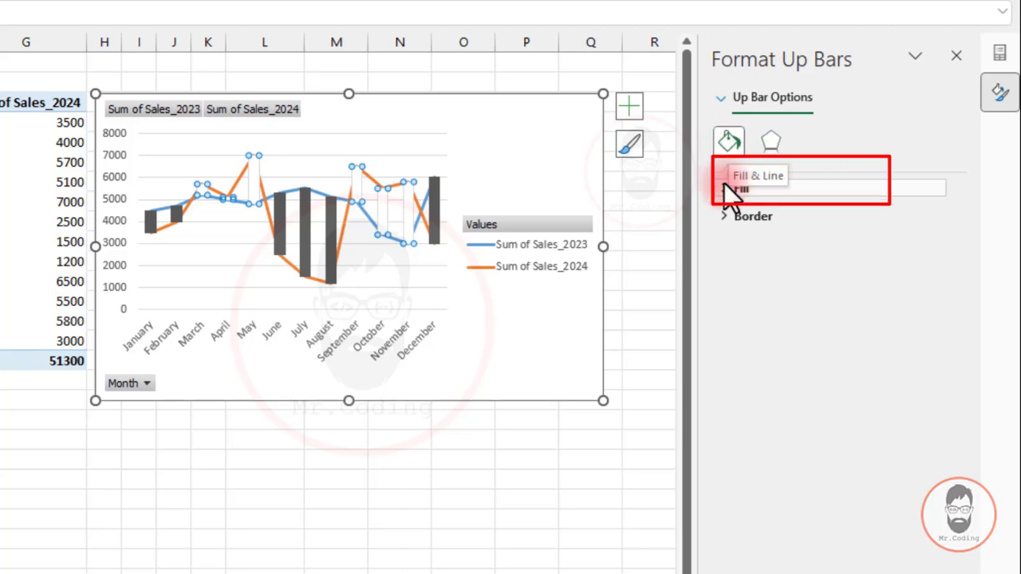
# Give the up bars a solid line border with 6% transparency.
pyautogui.click(725, 216)
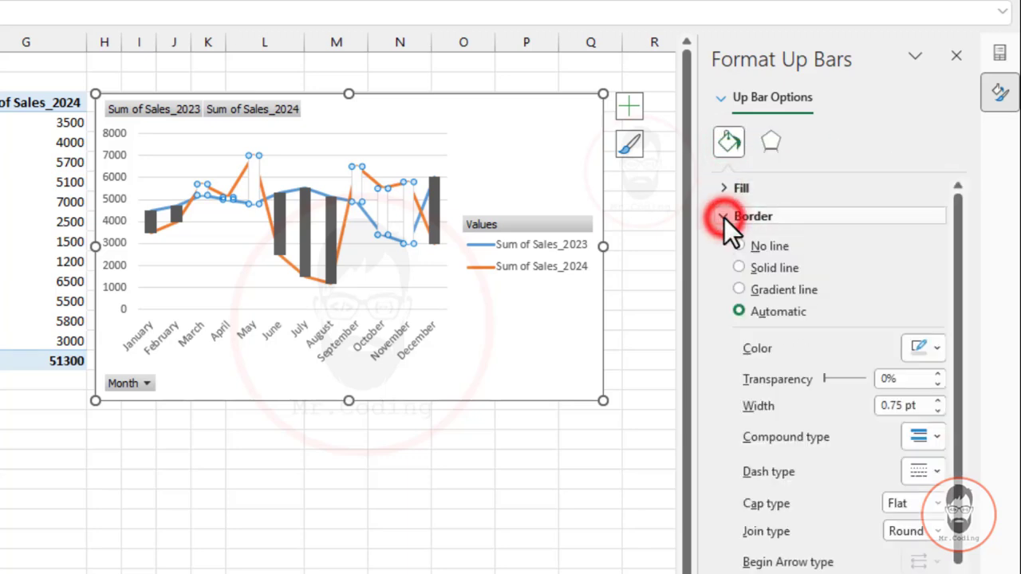
pyautogui.scroll(-3, 857, 329)
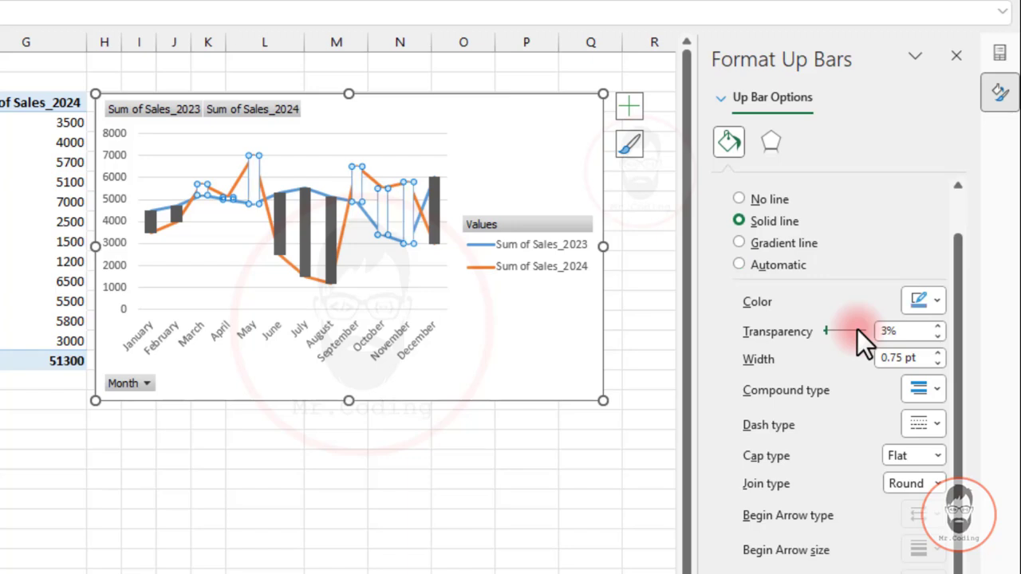
pyautogui.moveTo(961, 264); pyautogui.dragTo(961, 212)
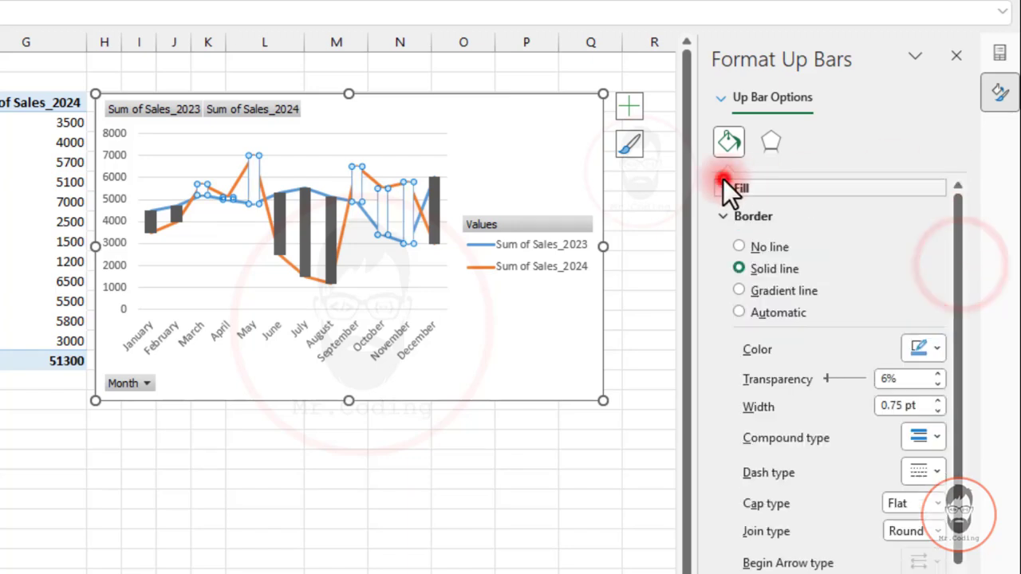
# Give the up bars a solid fill in standard green.
pyautogui.click(724, 183)
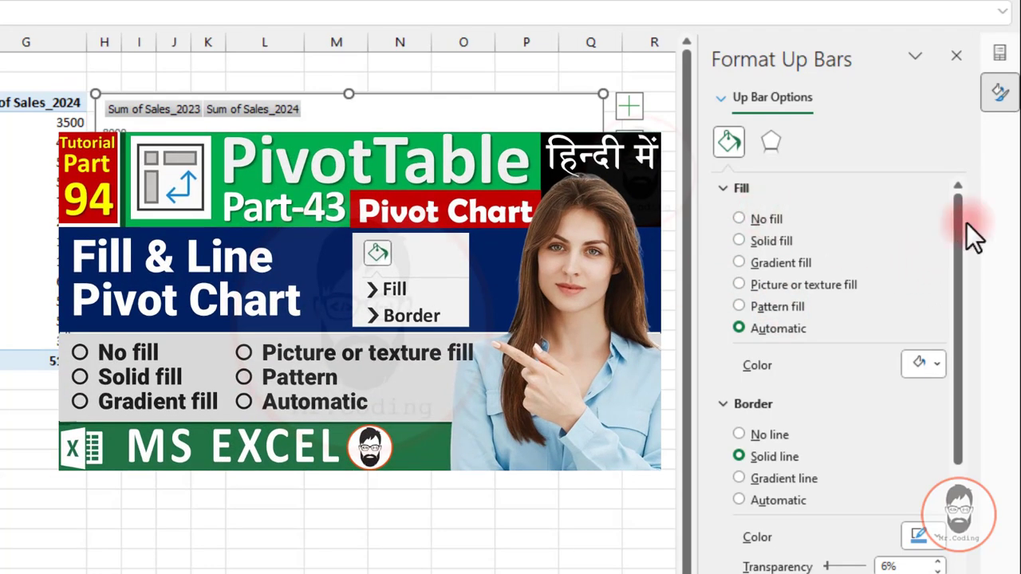
pyautogui.moveTo(961, 222); pyautogui.dragTo(981, 210)
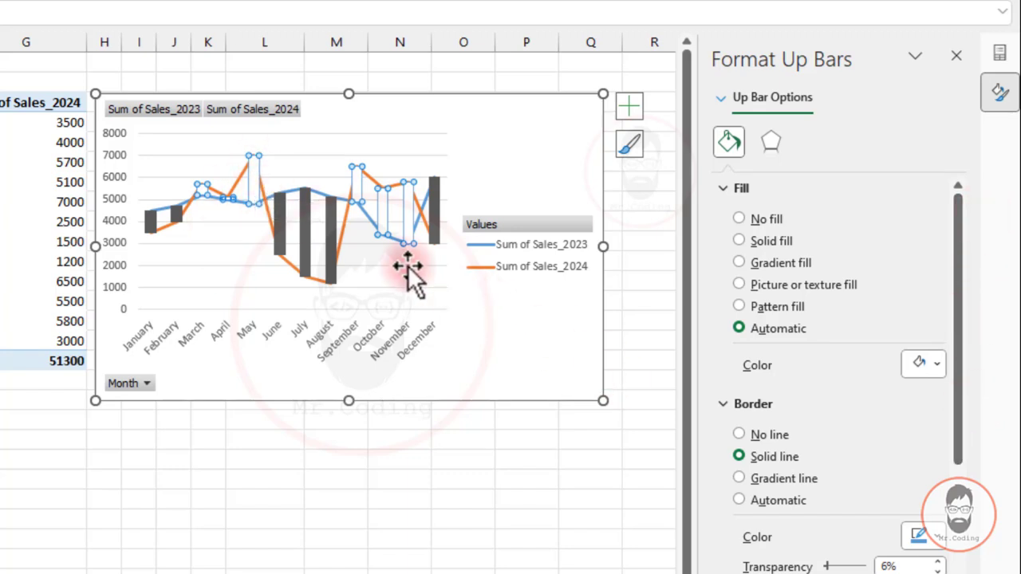
pyautogui.click(763, 241)
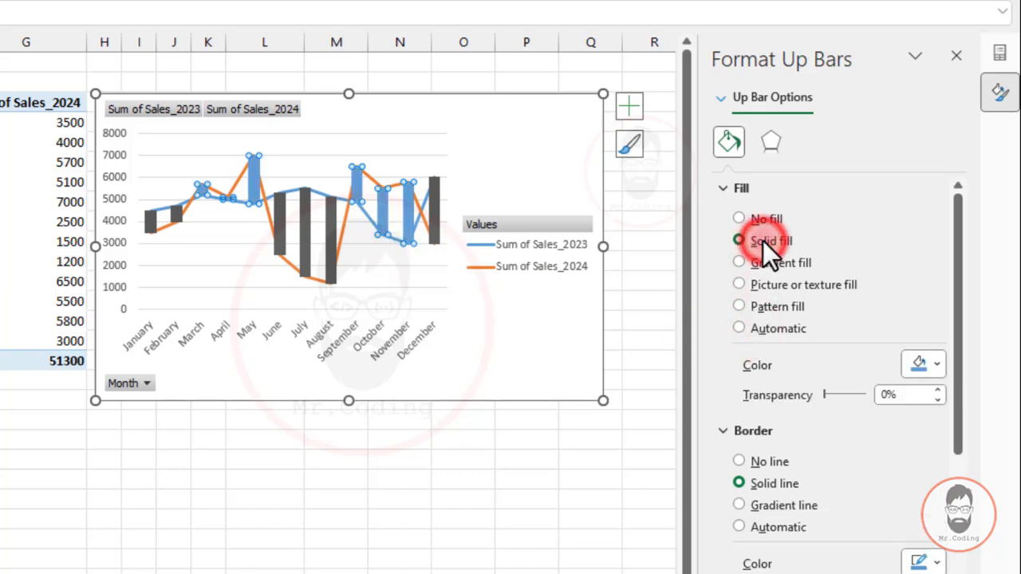
pyautogui.click(940, 367)
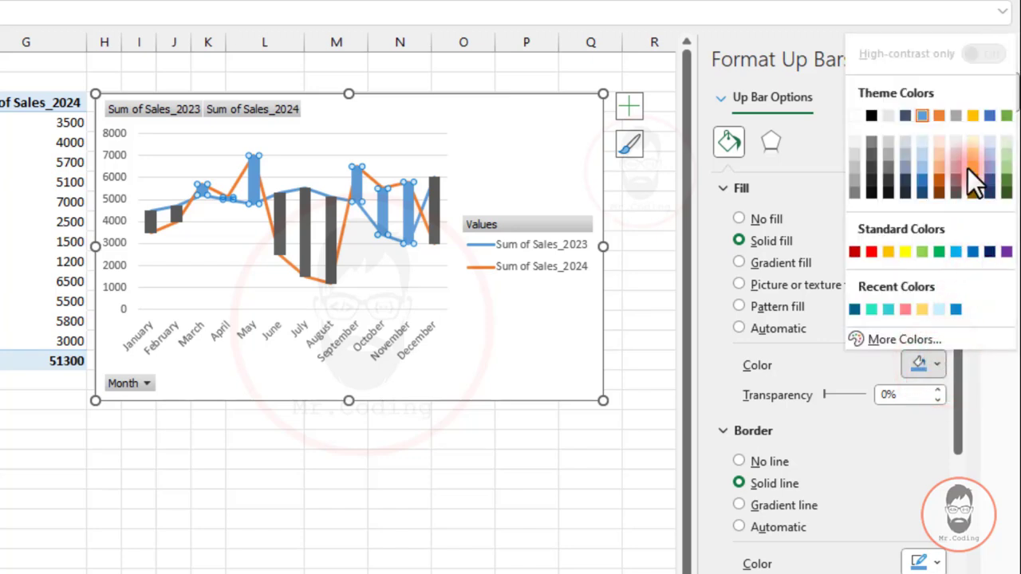
pyautogui.click(939, 252)
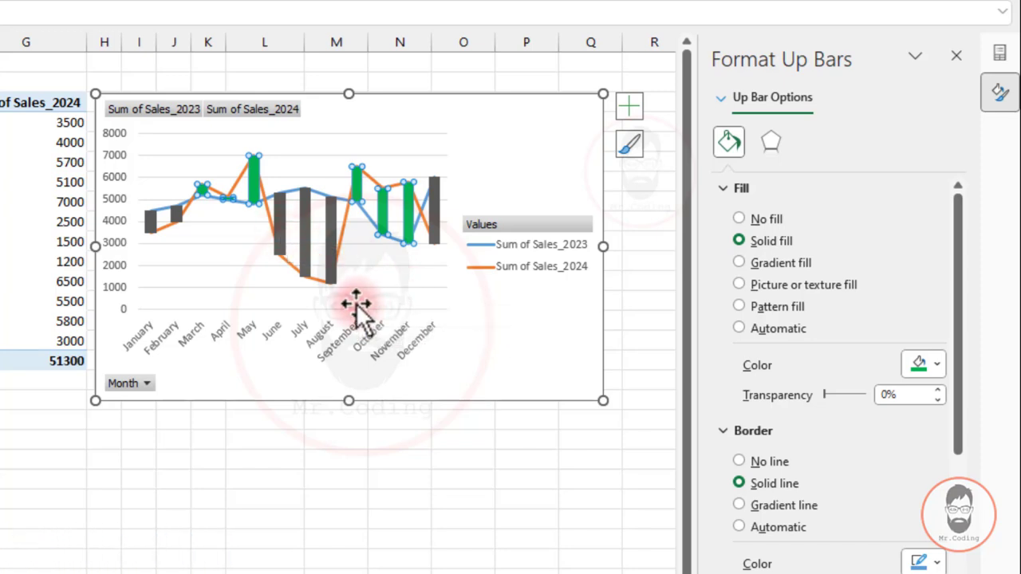
# Select the down bars and give them a solid fill in the light red from the recent colours.
pyautogui.click(279, 239)
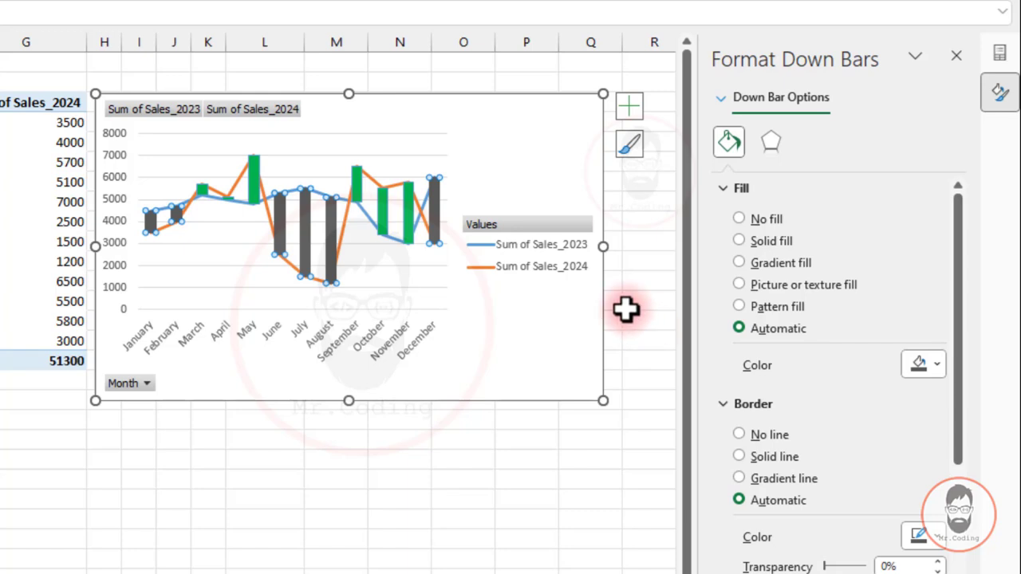
pyautogui.click(770, 241)
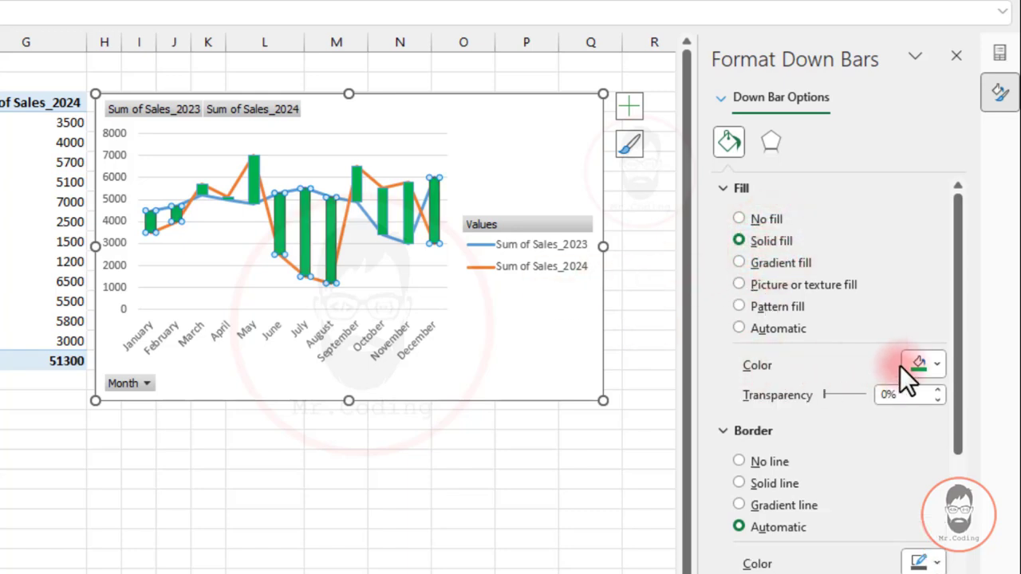
pyautogui.click(936, 364)
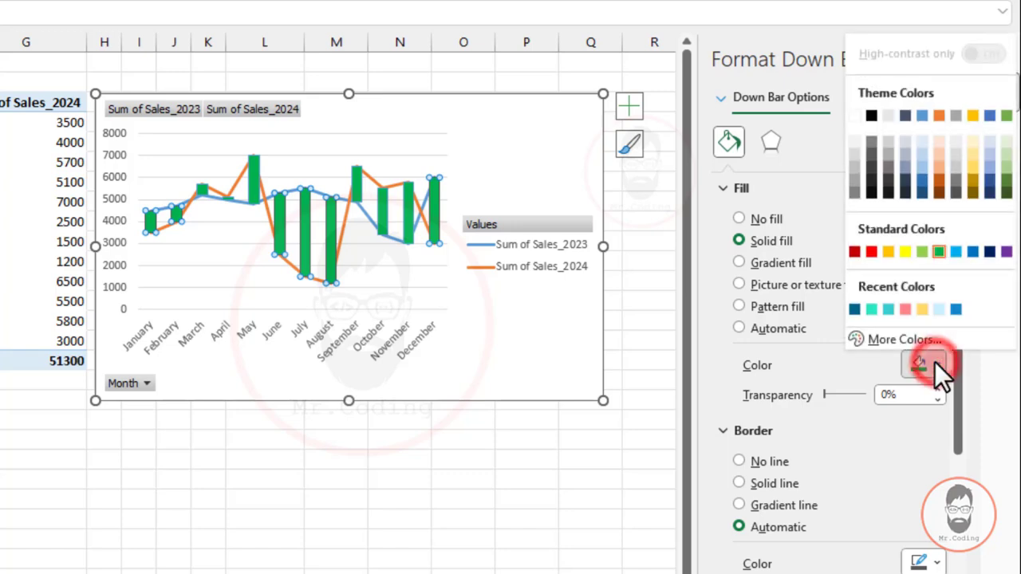
pyautogui.click(905, 308)
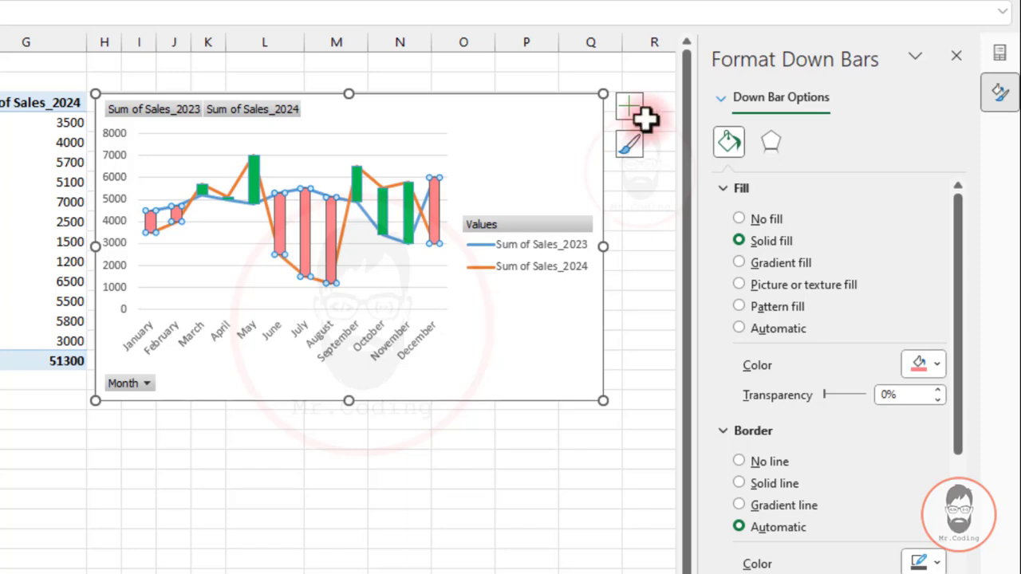
# Review the Shadow, Glow, Soft Edges and 3-D Format effect settings available for the down bars.
pyautogui.click(772, 150)
pyautogui.click(753, 272)
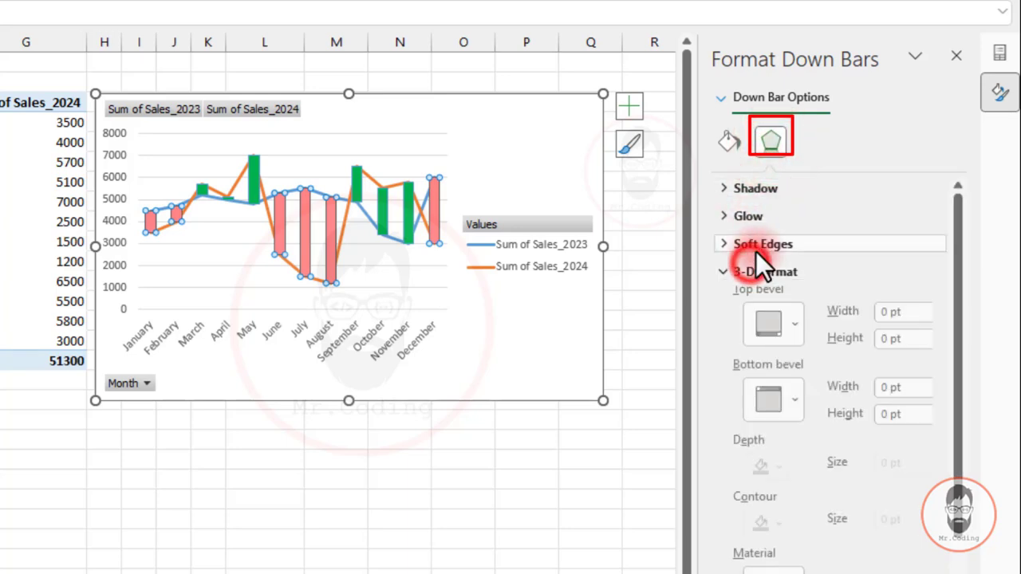
pyautogui.click(755, 243)
pyautogui.click(755, 216)
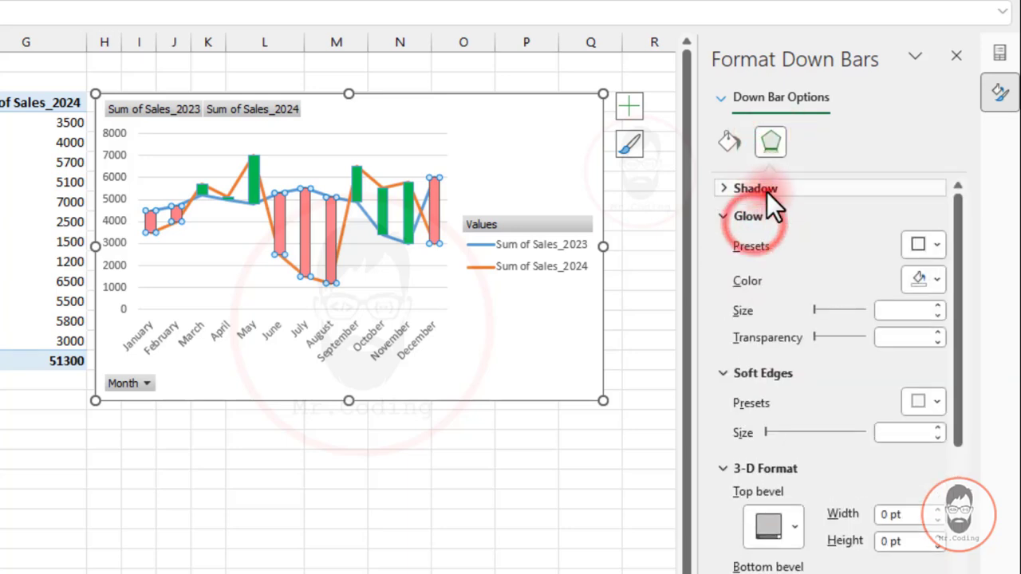
pyautogui.click(767, 193)
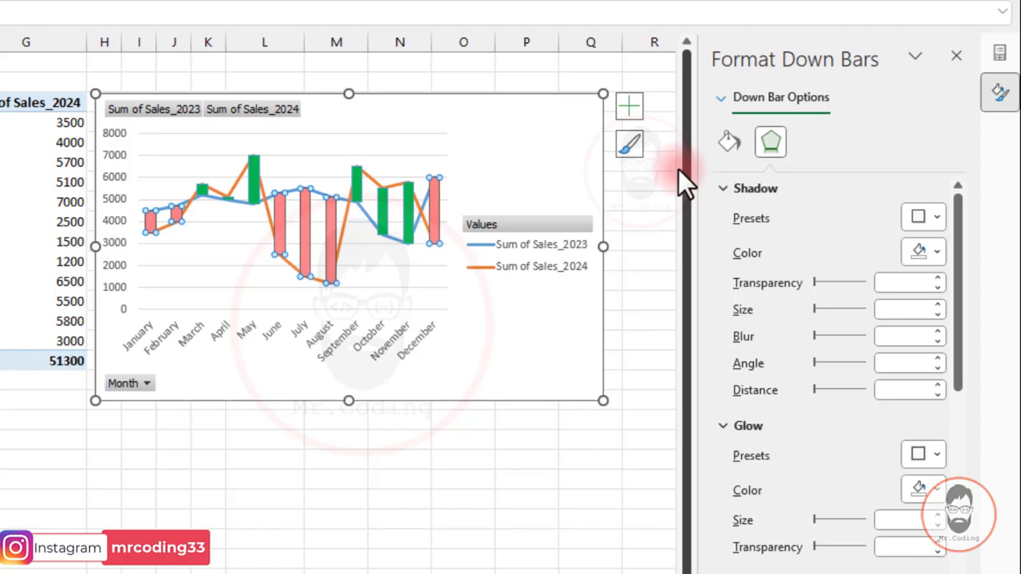
# Switch the down bars to a gradient fill and delete one of the two inner gradient stops.
pyautogui.click(730, 143)
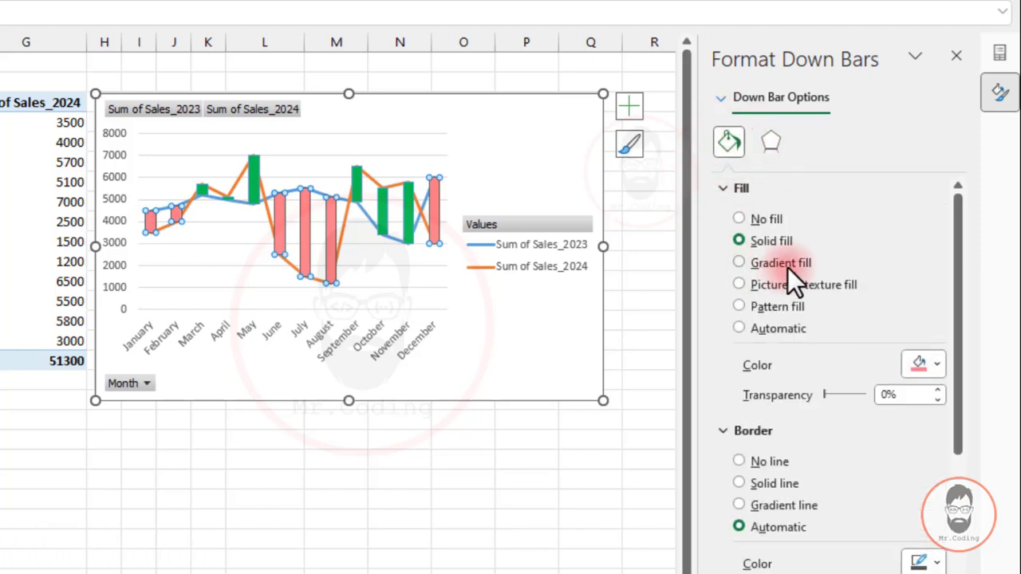
pyautogui.click(788, 265)
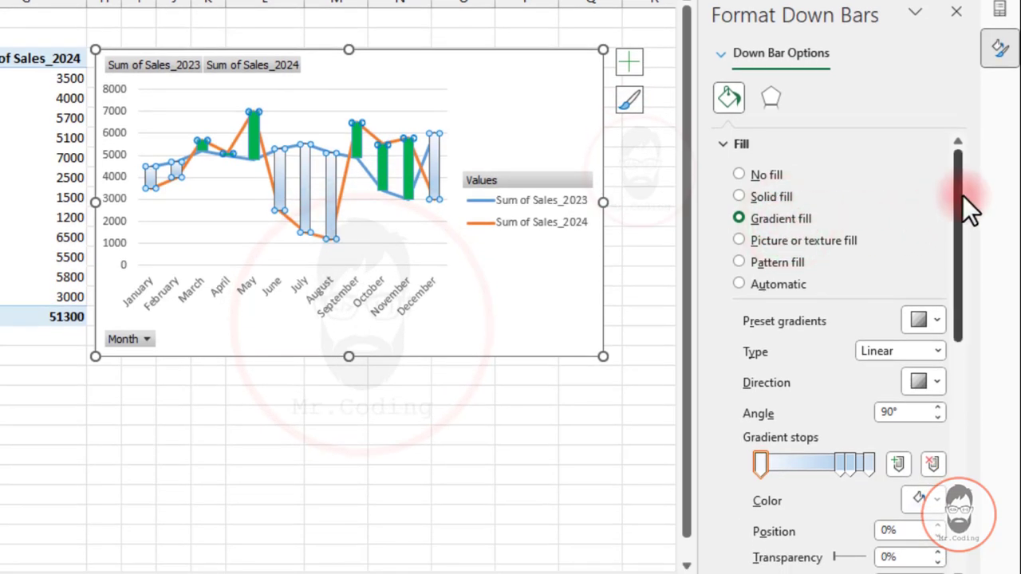
pyautogui.moveTo(957, 187); pyautogui.dragTo(956, 239)
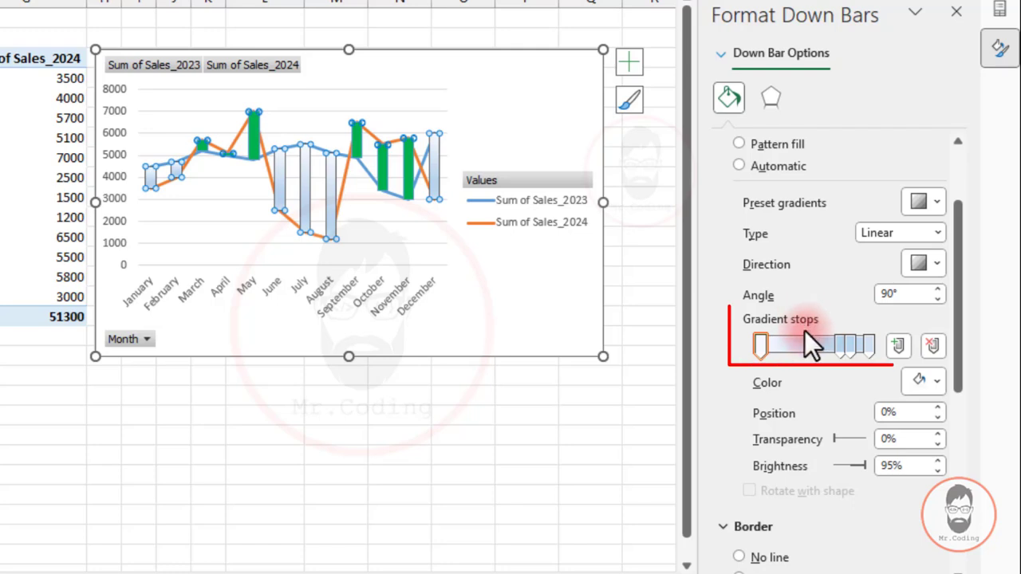
pyautogui.moveTo(839, 343); pyautogui.dragTo(814, 343)
pyautogui.click(847, 346)
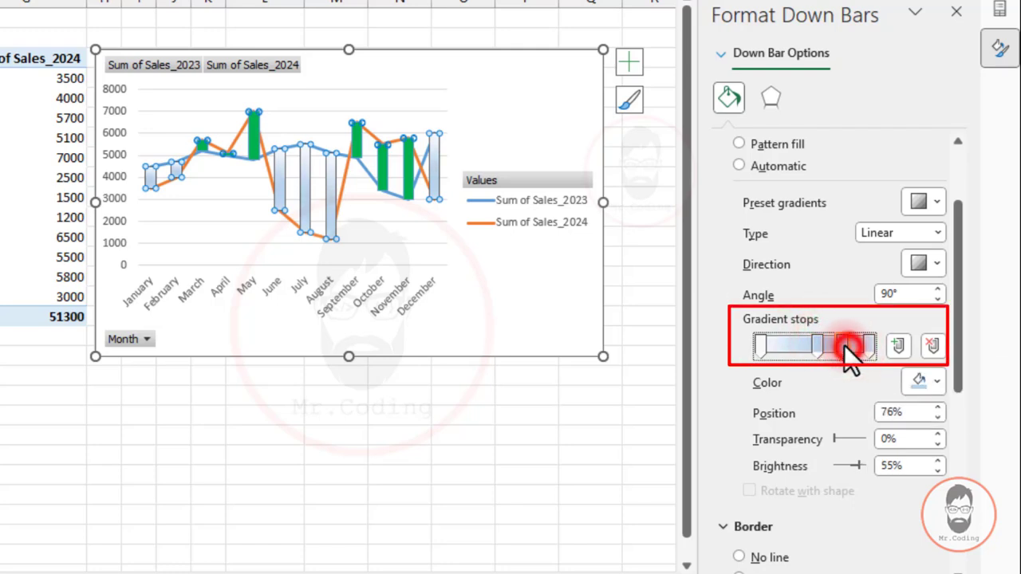
pyautogui.click(933, 346)
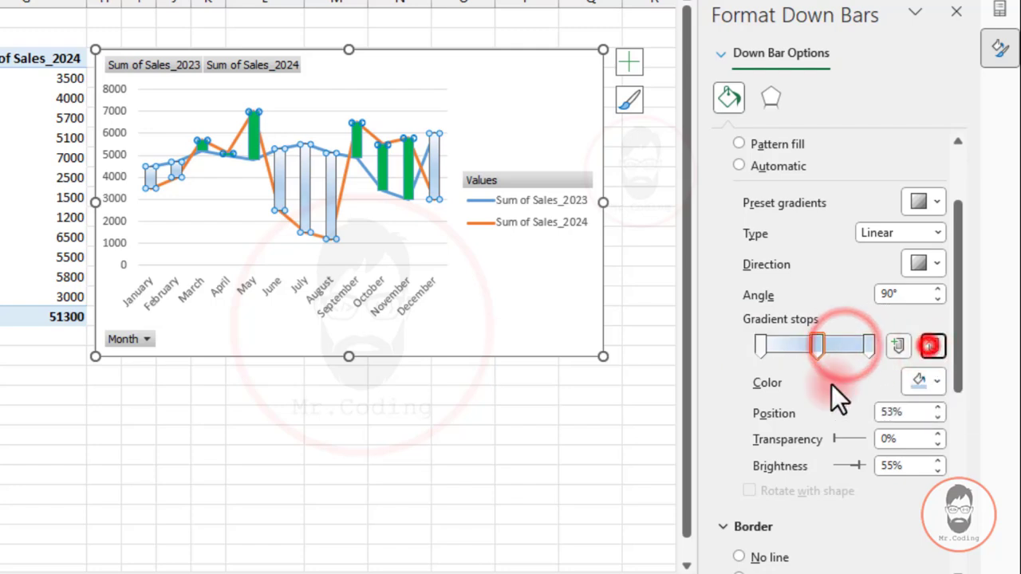
# Set the position of the down bars' middle gradient stop to 50%.
pyautogui.moveTo(820, 345); pyautogui.dragTo(820, 351)
pyautogui.doubleClick(912, 412)
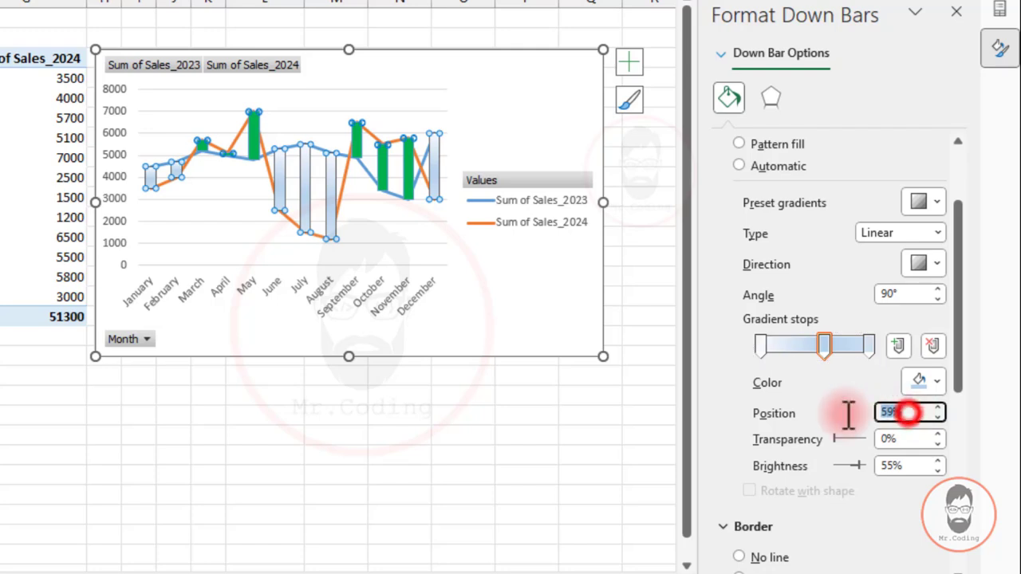
pyautogui.write('50')
pyautogui.click(848, 414)
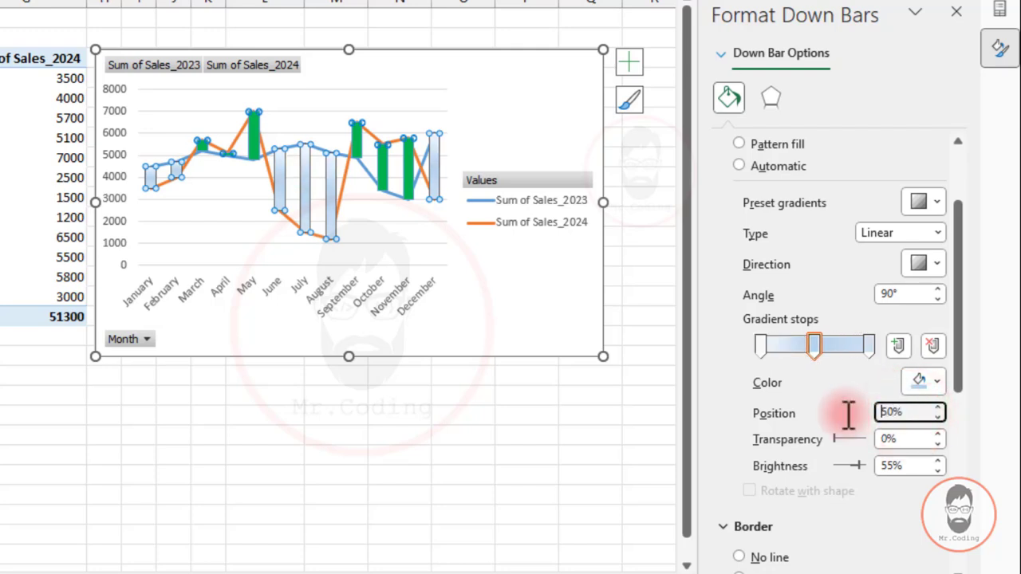
# Colour the down bars' middle gradient stop standard red.
pyautogui.click(815, 342)
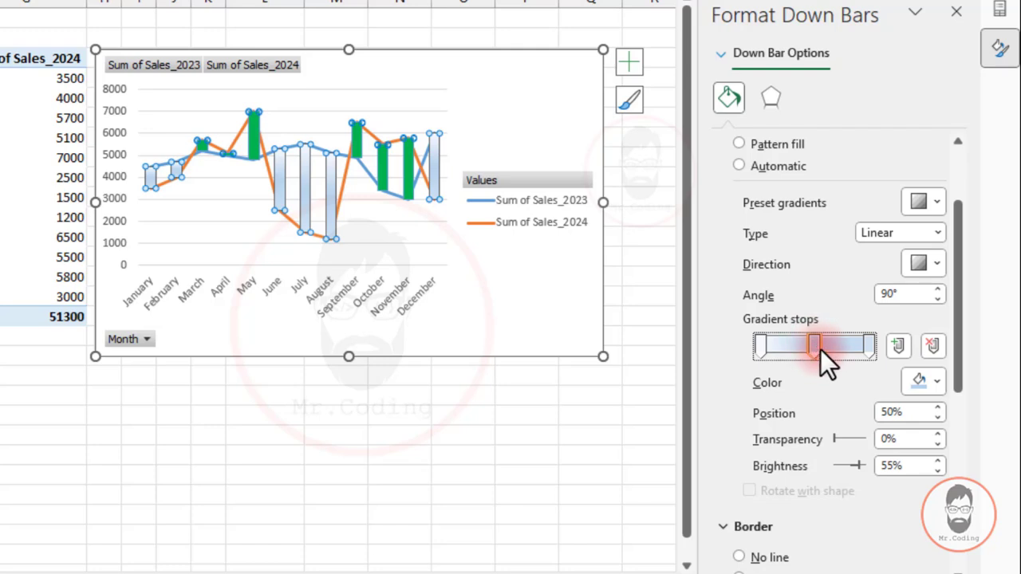
pyautogui.click(929, 386)
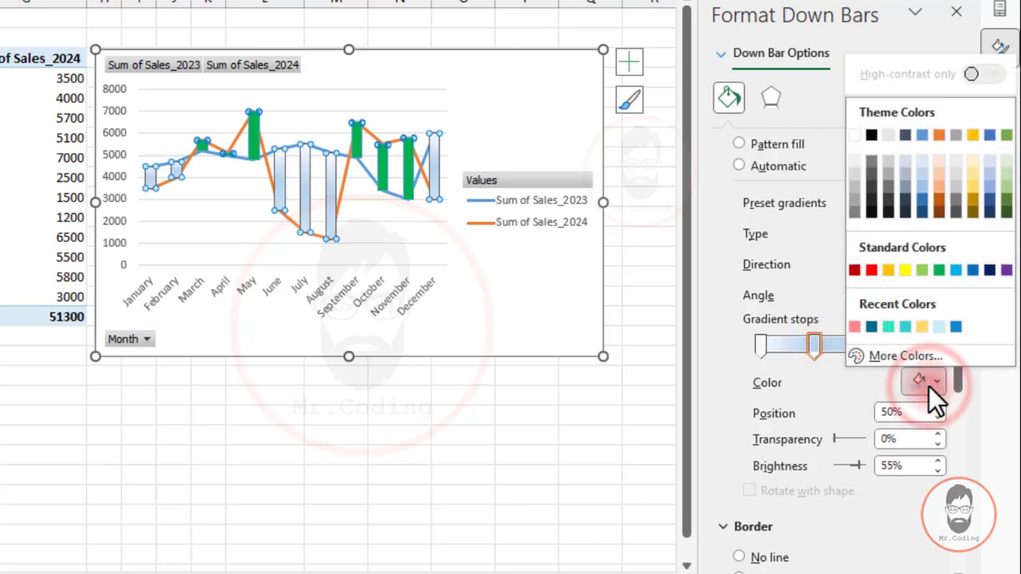
pyautogui.click(870, 268)
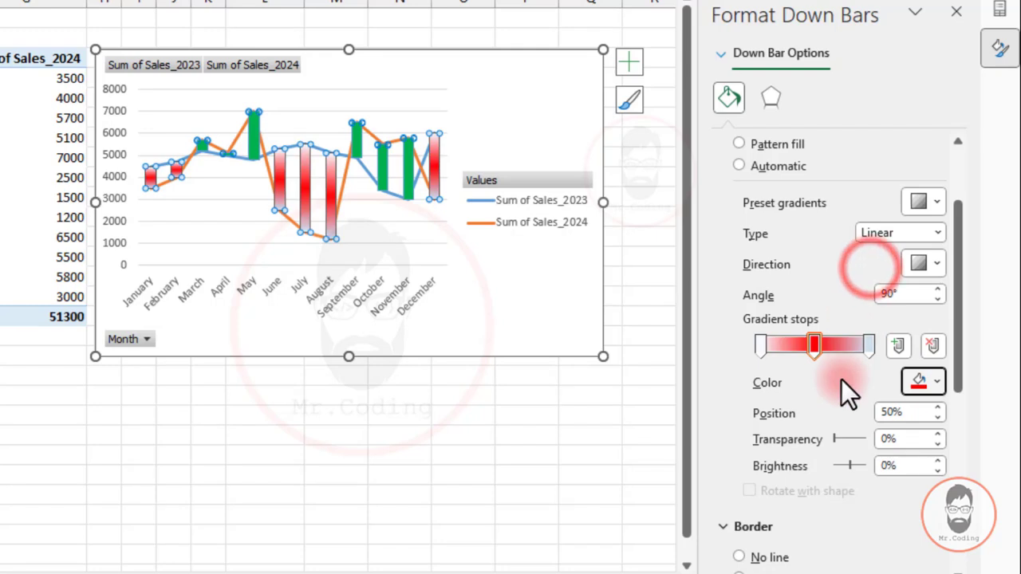
# Make the down bars' first gradient stop white with 100% transparency.
pyautogui.click(762, 345)
pyautogui.click(922, 382)
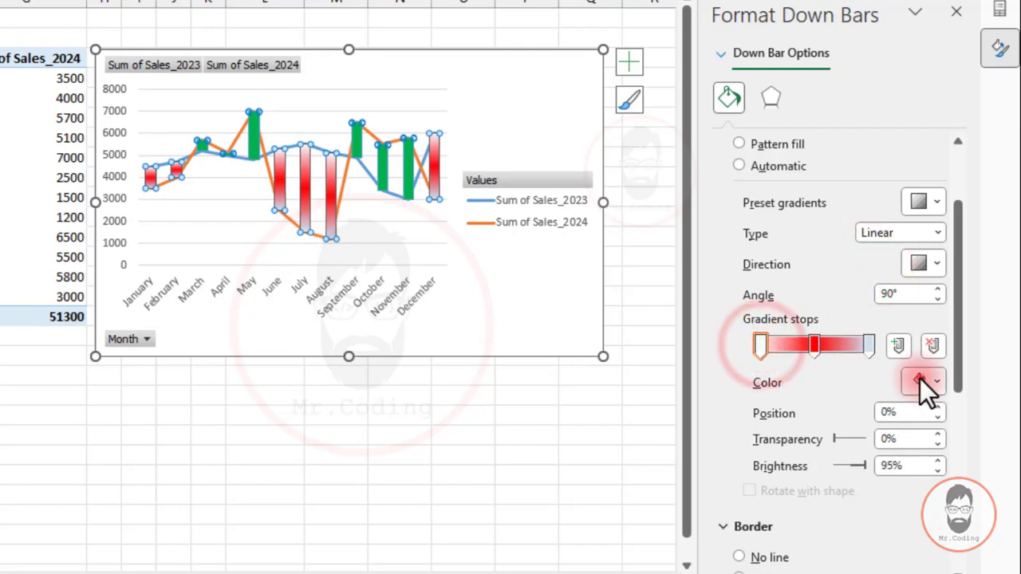
pyautogui.click(859, 133)
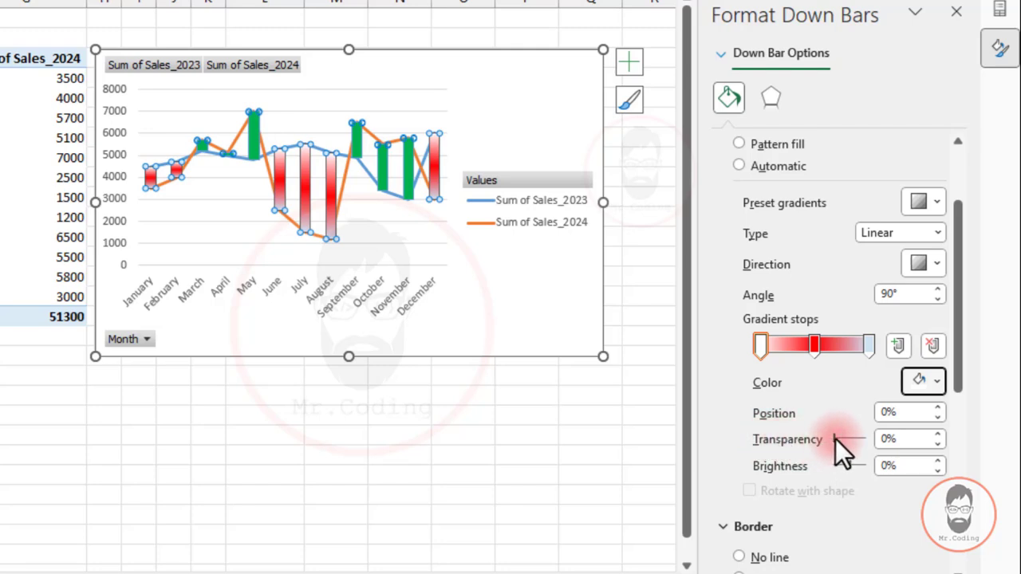
pyautogui.moveTo(836, 439); pyautogui.dragTo(876, 443)
# Make the down bars' last gradient stop white with 100% transparency.
pyautogui.click(868, 345)
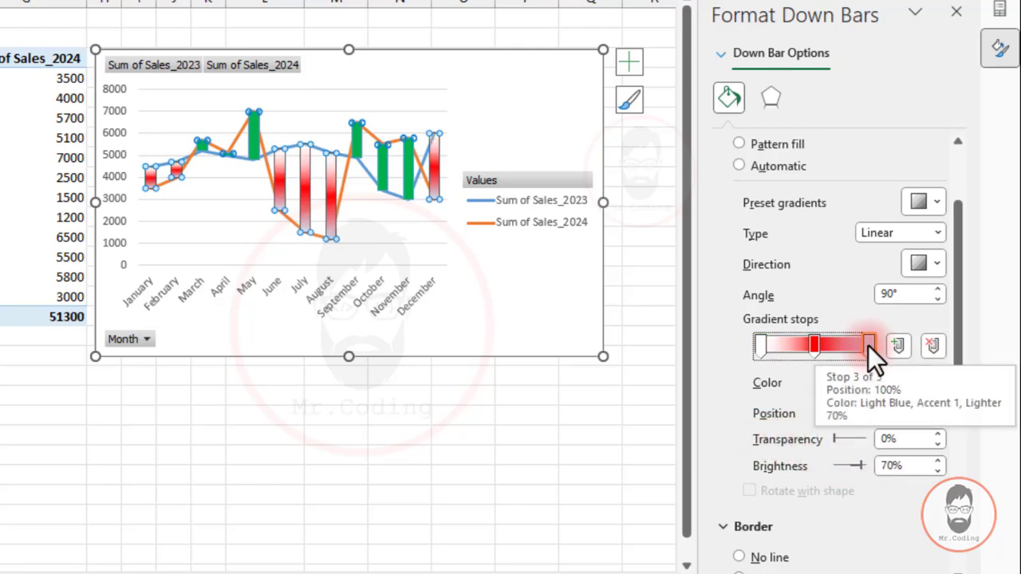
pyautogui.click(868, 345)
pyautogui.click(940, 378)
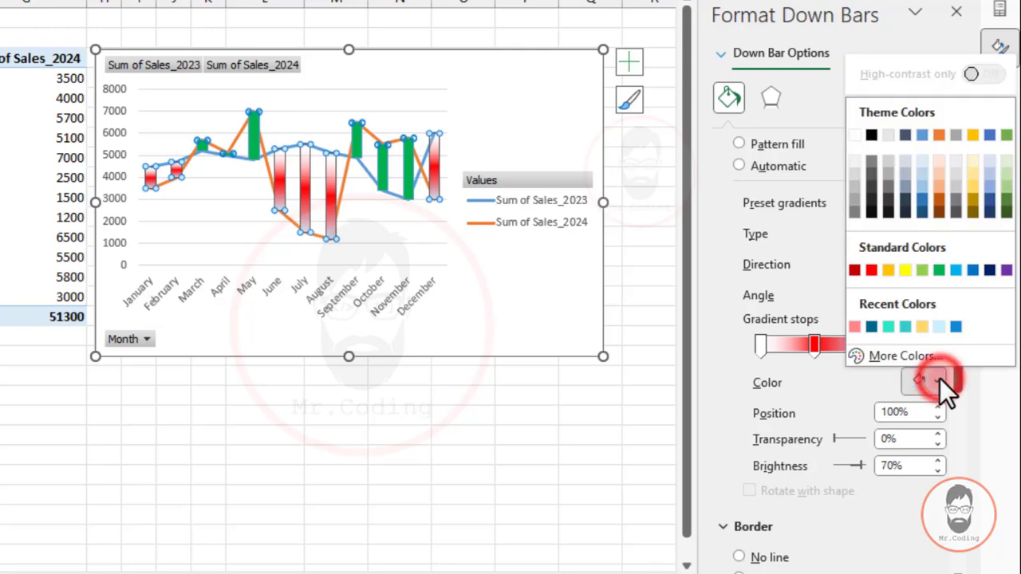
pyautogui.click(855, 135)
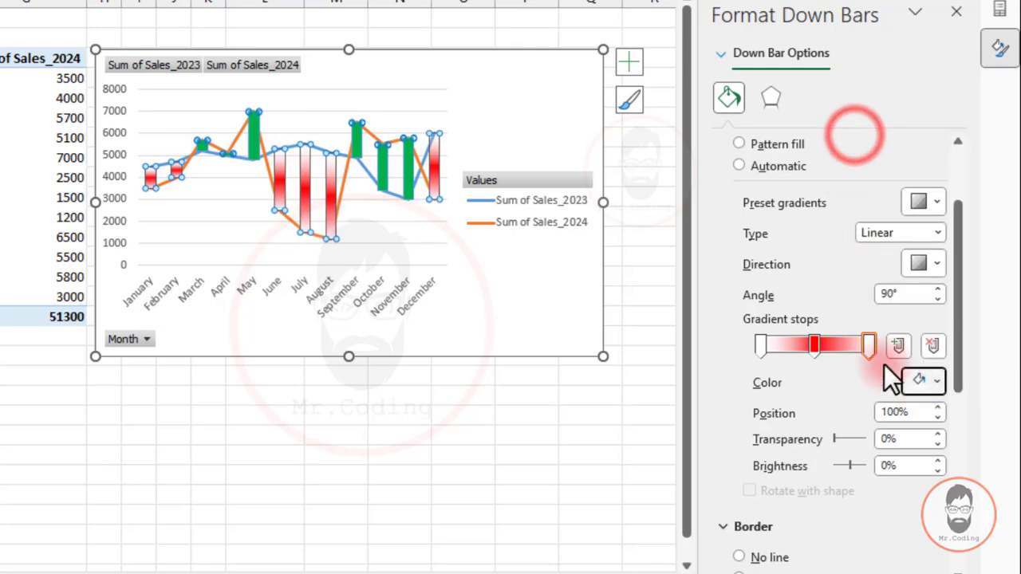
pyautogui.click(835, 438)
pyautogui.moveTo(835, 438); pyautogui.dragTo(888, 438)
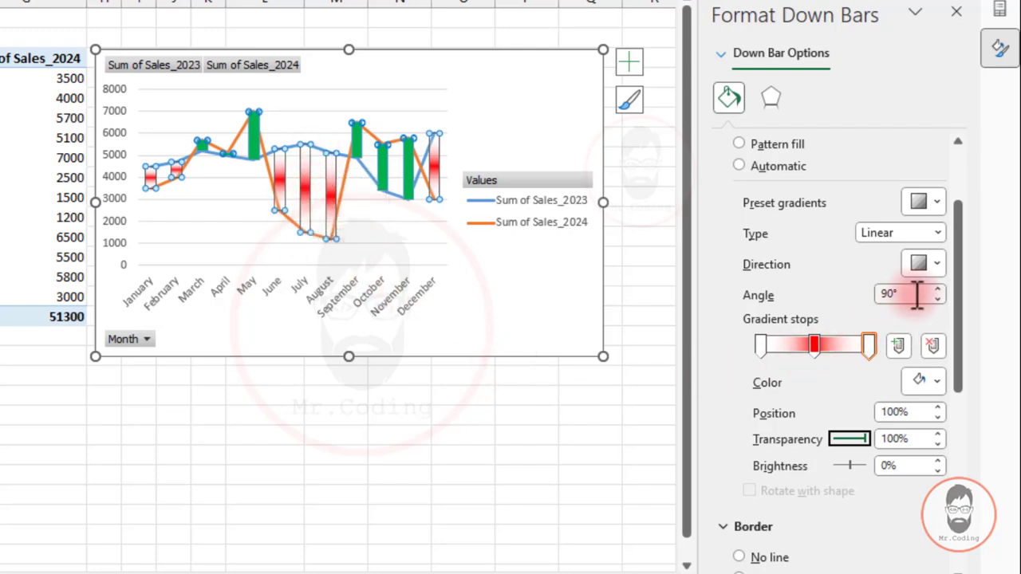
# Set the down bars' linear gradient to run horizontally across the bars at 0°, then deselect the bars.
pyautogui.click(928, 265)
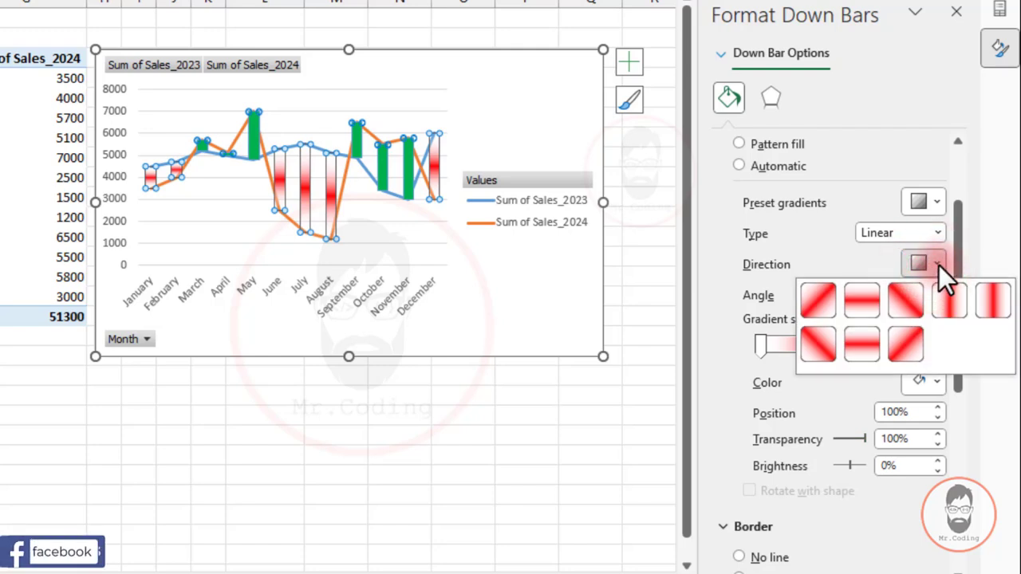
pyautogui.click(951, 294)
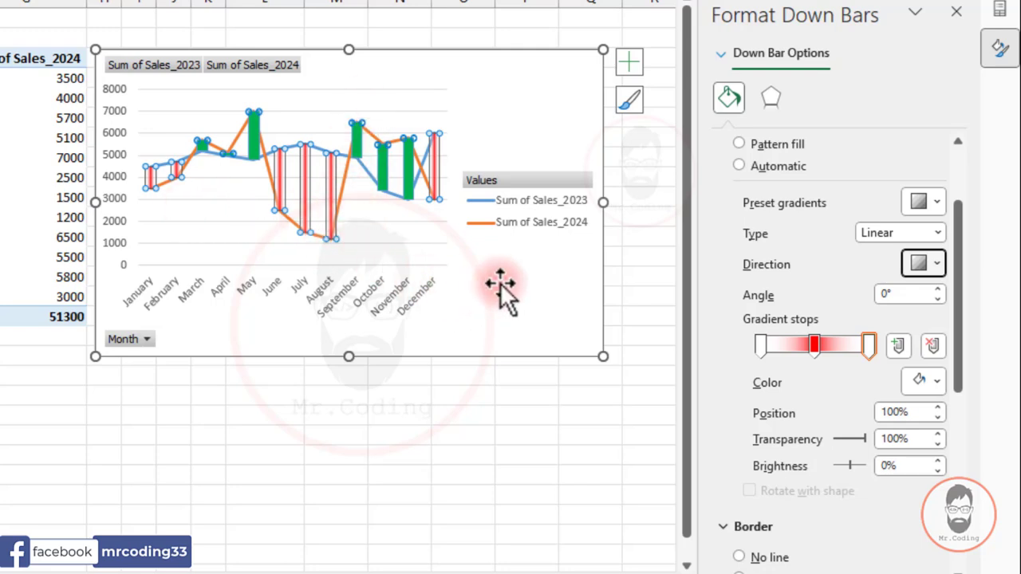
pyautogui.click(538, 305)
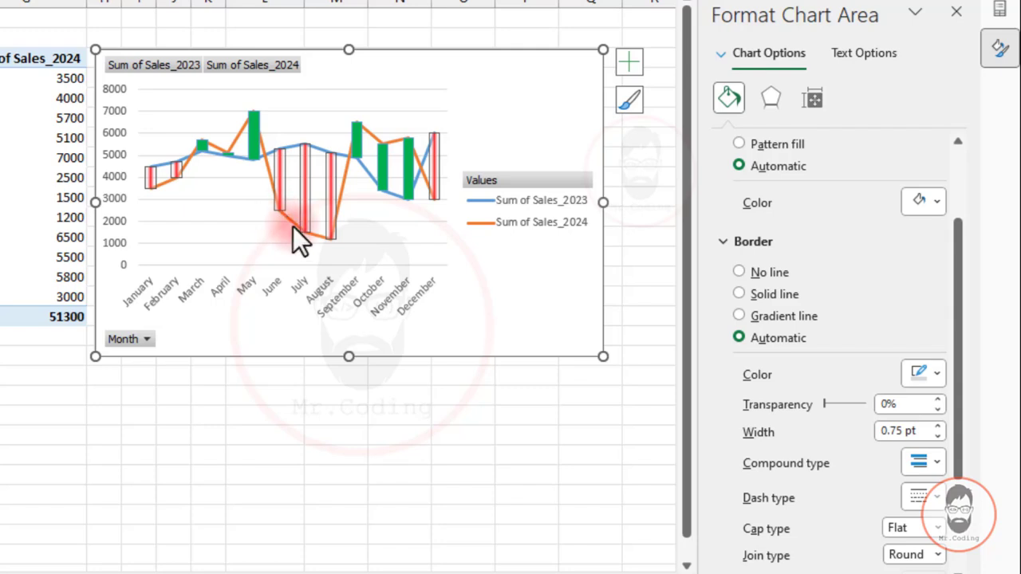
# Select the down bars again and remove their border line.
pyautogui.click(309, 199)
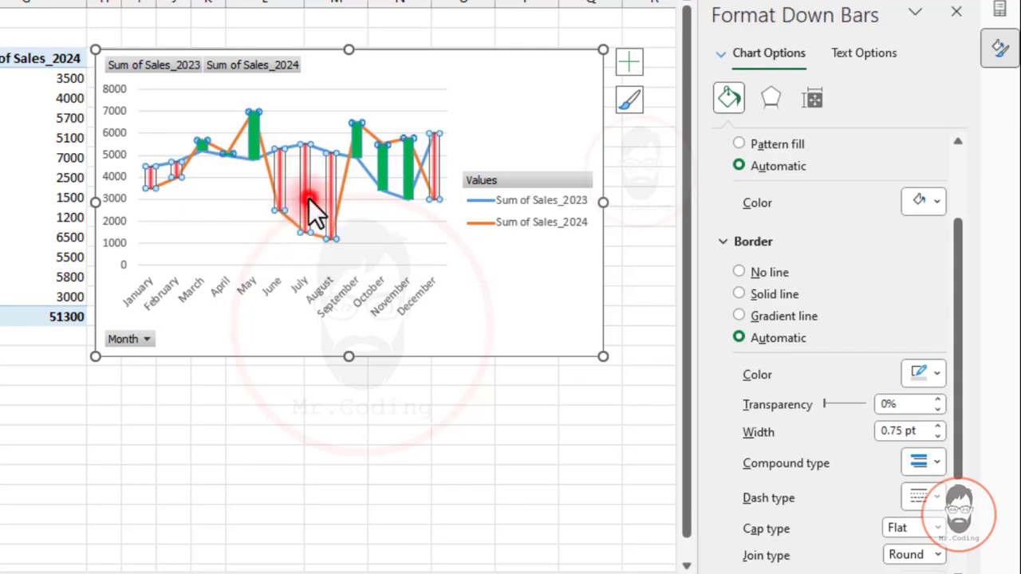
pyautogui.click(725, 96)
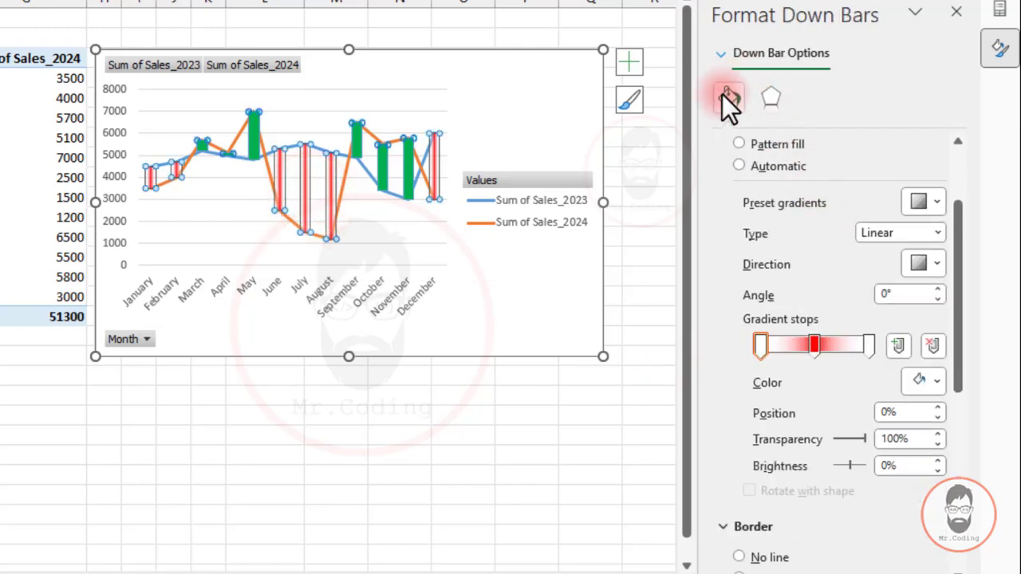
pyautogui.moveTo(958, 204); pyautogui.dragTo(948, 319)
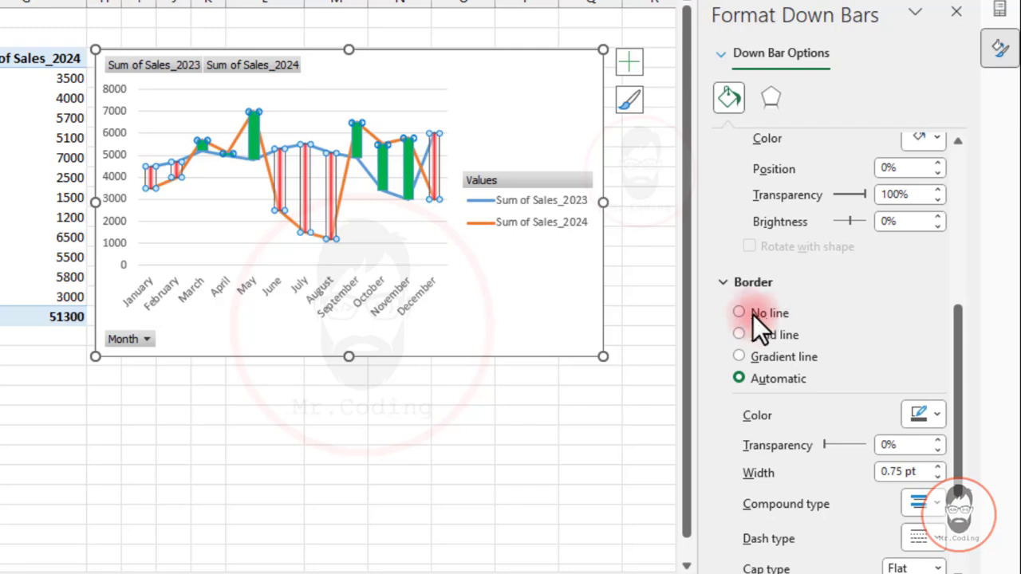
pyautogui.click(740, 313)
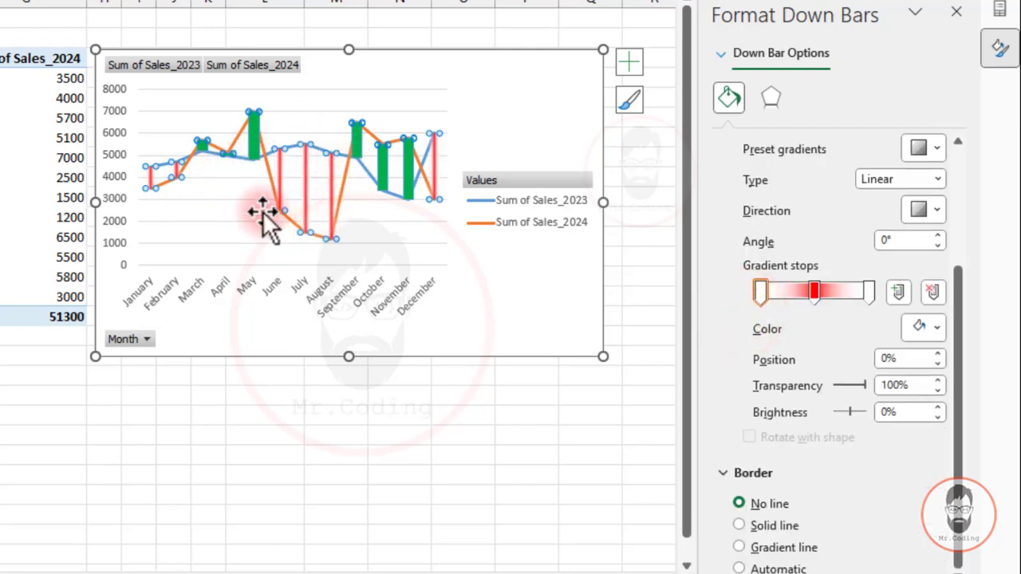
pyautogui.click(514, 281)
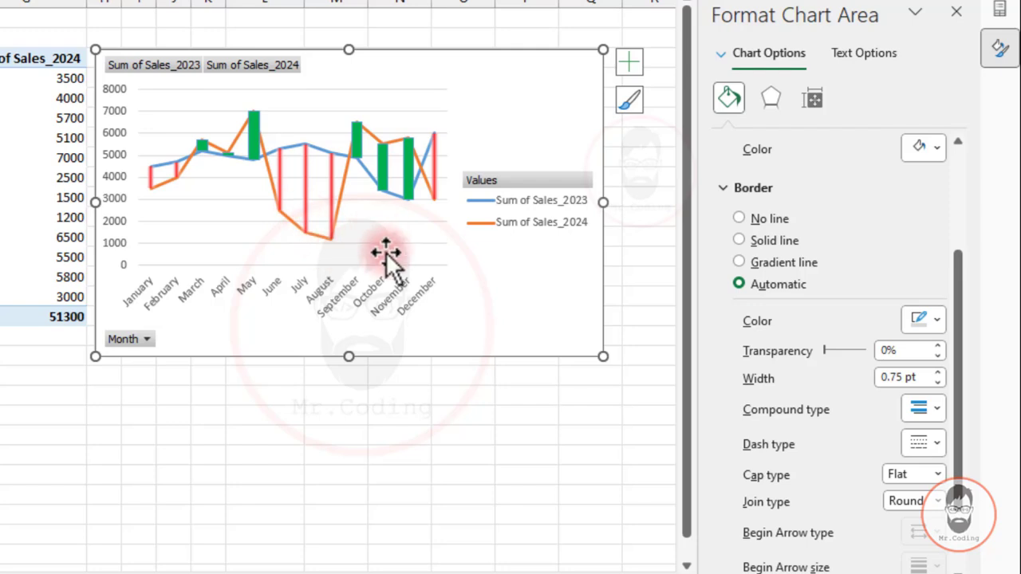
# Move the down bars' two transparent outer gradient stops to about 21% and 84%.
pyautogui.click(305, 193)
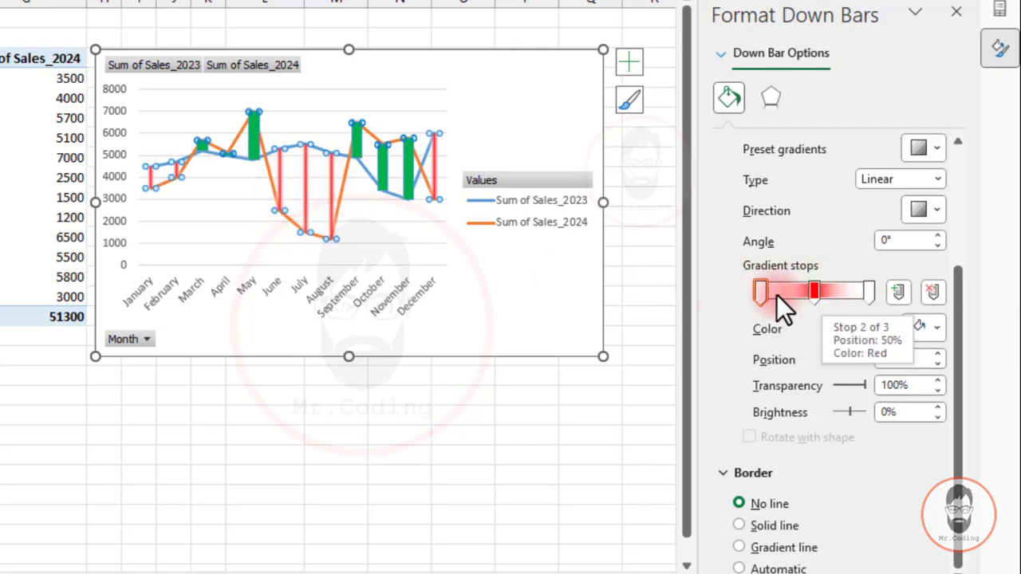
pyautogui.moveTo(761, 290); pyautogui.dragTo(803, 294)
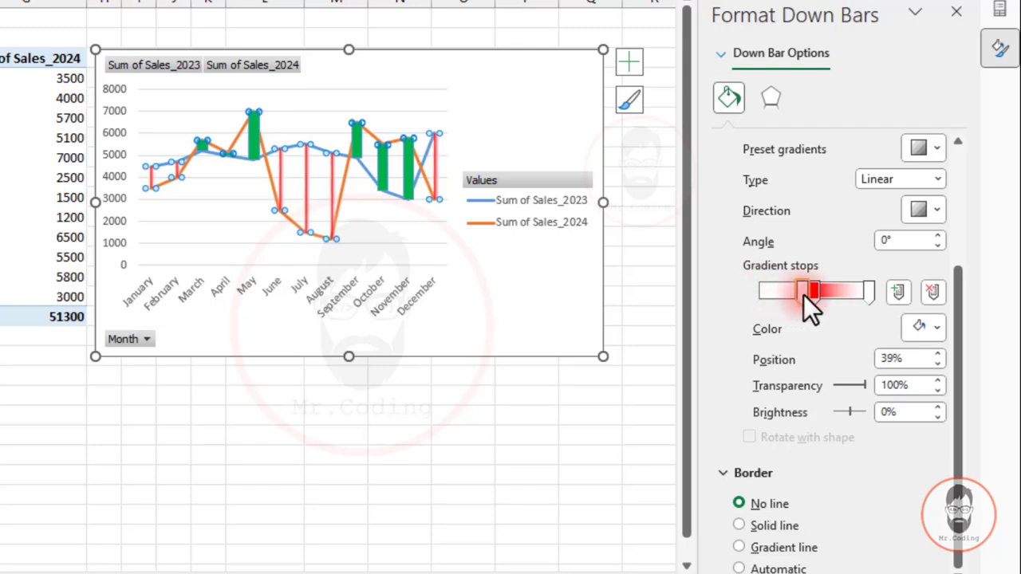
pyautogui.moveTo(869, 290); pyautogui.dragTo(824, 289)
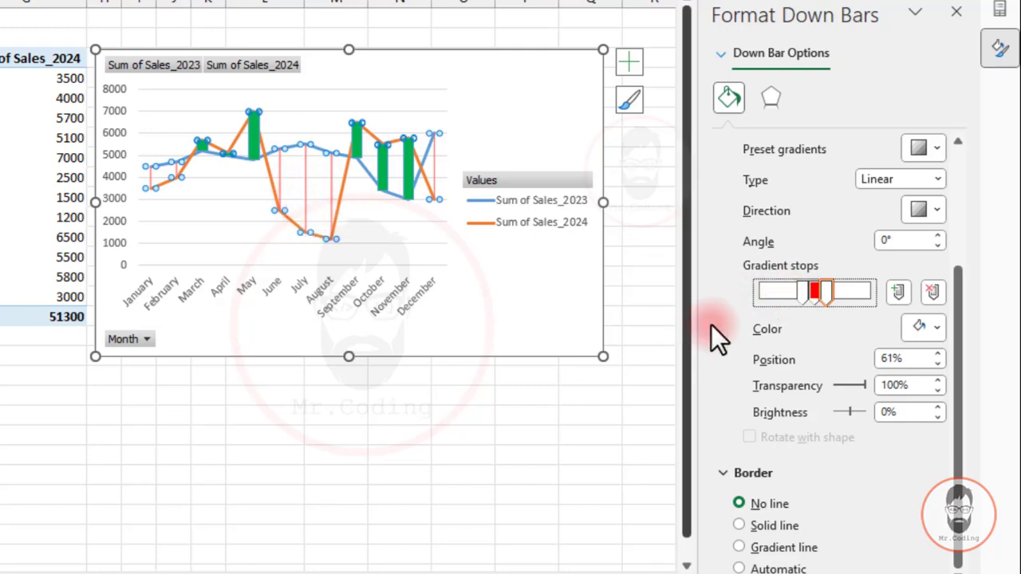
pyautogui.click(801, 292)
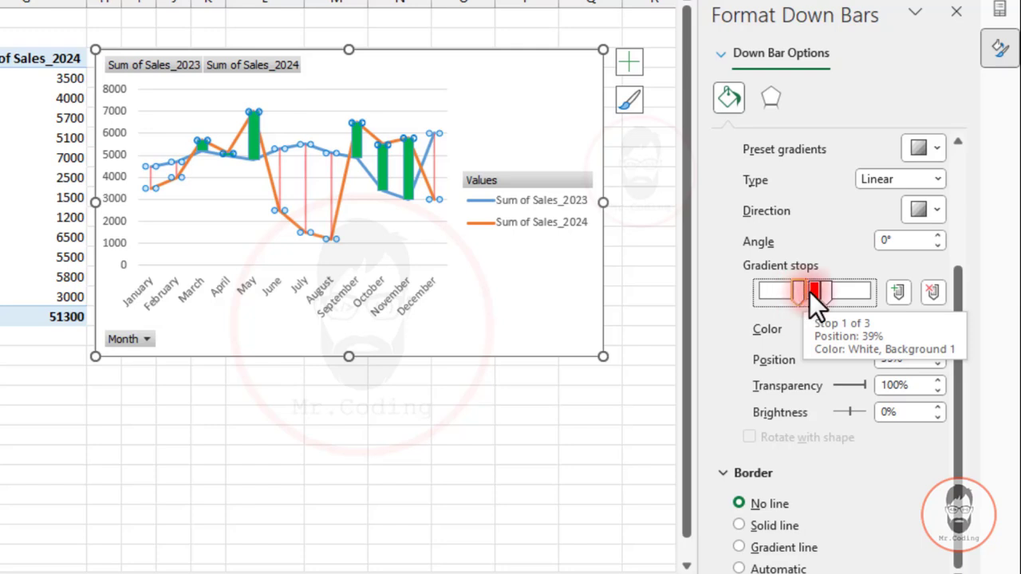
pyautogui.click(831, 290)
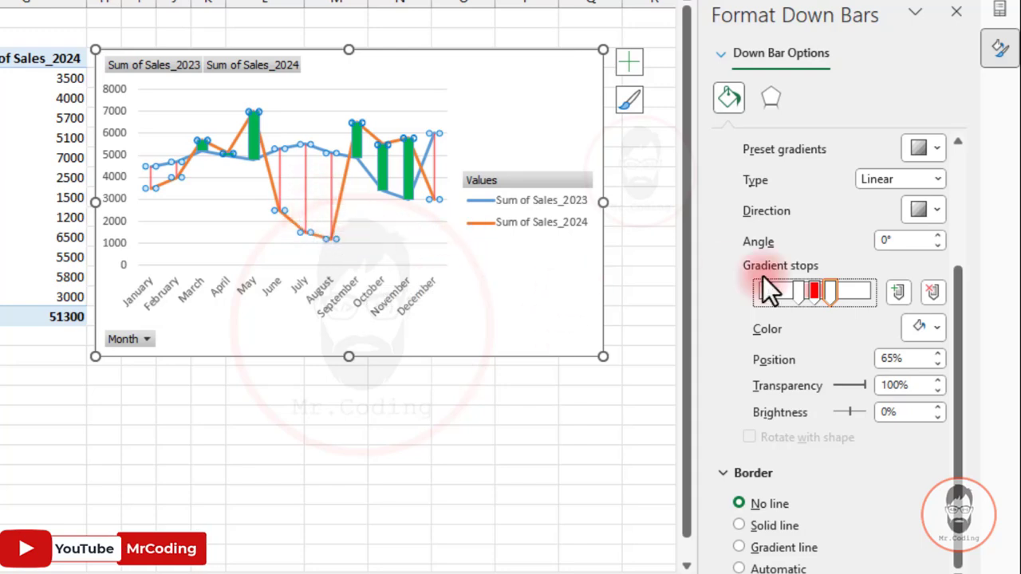
pyautogui.moveTo(793, 288); pyautogui.dragTo(855, 293)
pyautogui.click(833, 292)
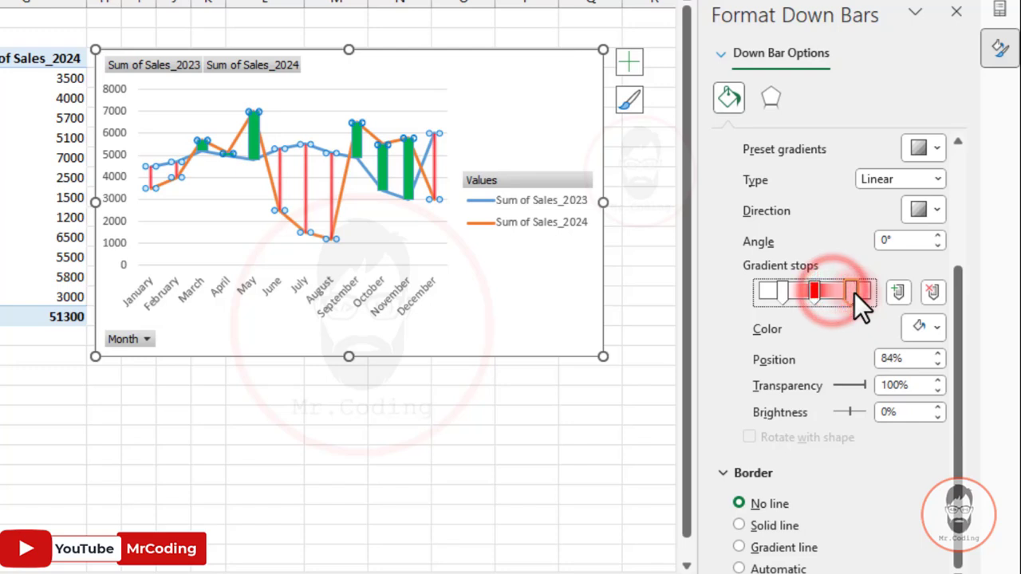
# Add a second red gradient stop to the down bars, placing the two red stops at about 42% and 62%.
pyautogui.click(810, 292)
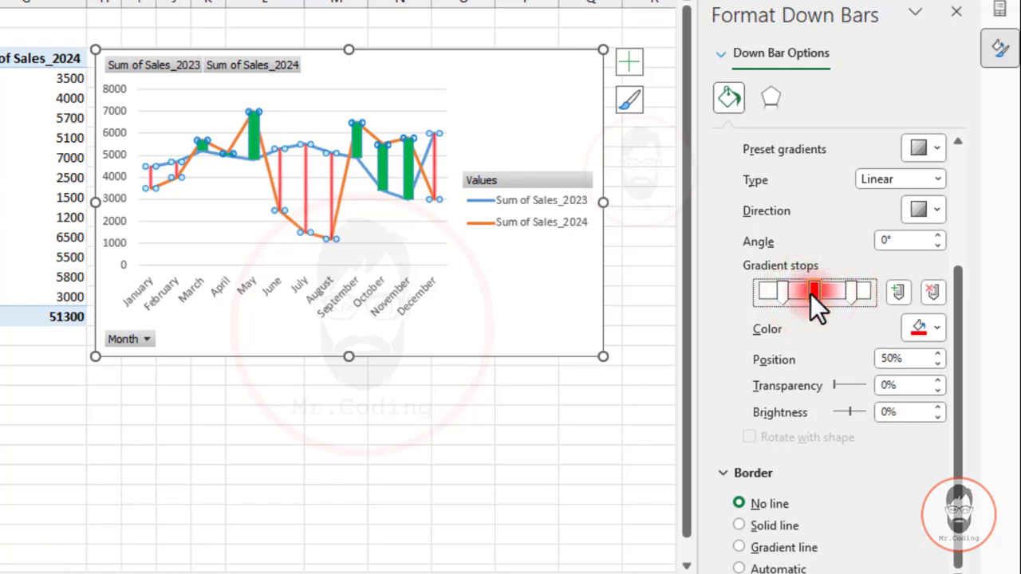
pyautogui.click(898, 292)
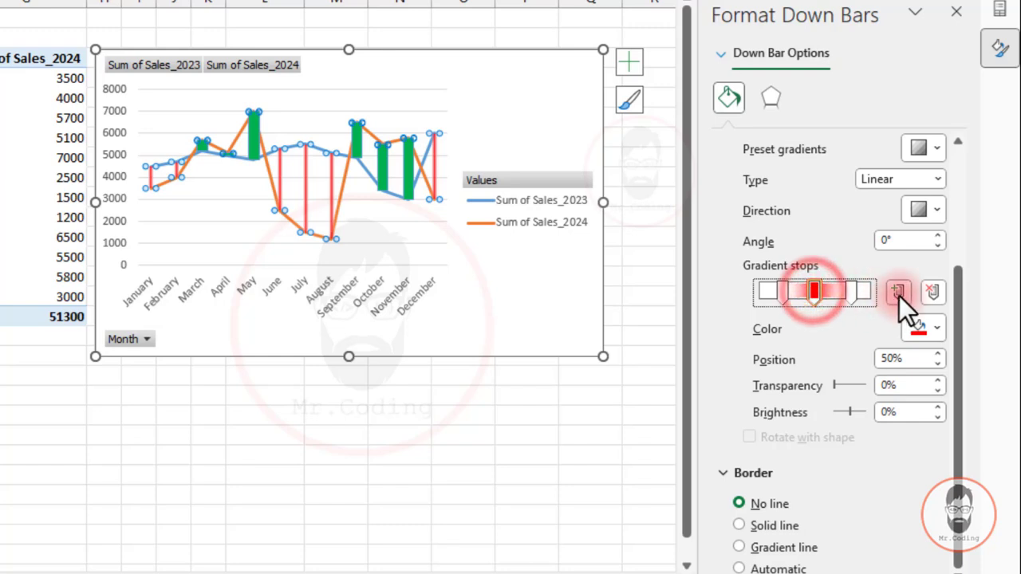
pyautogui.moveTo(814, 292)
pyautogui.mouseDown()
pyautogui.moveTo(805, 290)
pyautogui.moveTo(824, 289)
pyautogui.mouseUp()
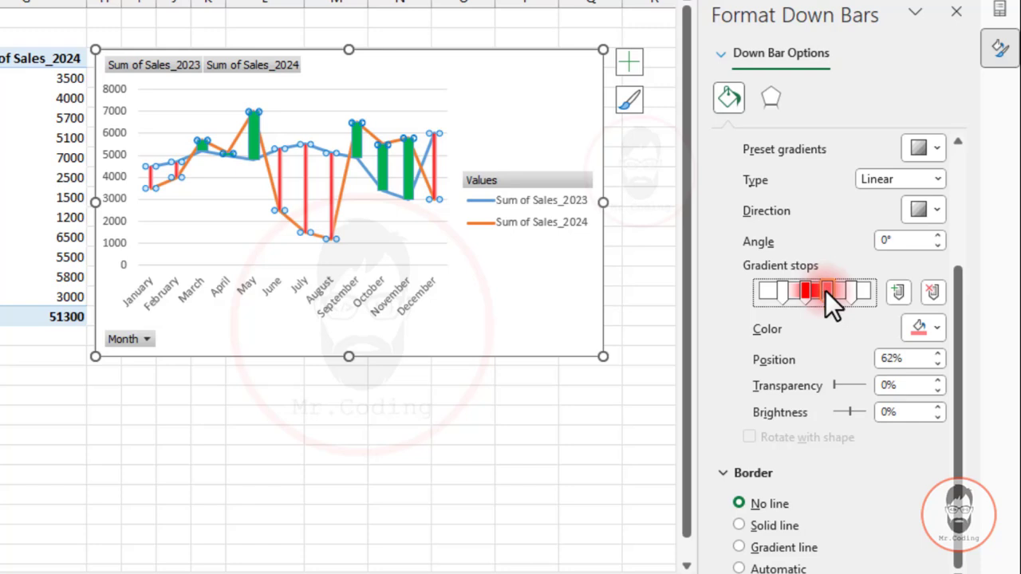
pyautogui.click(925, 323)
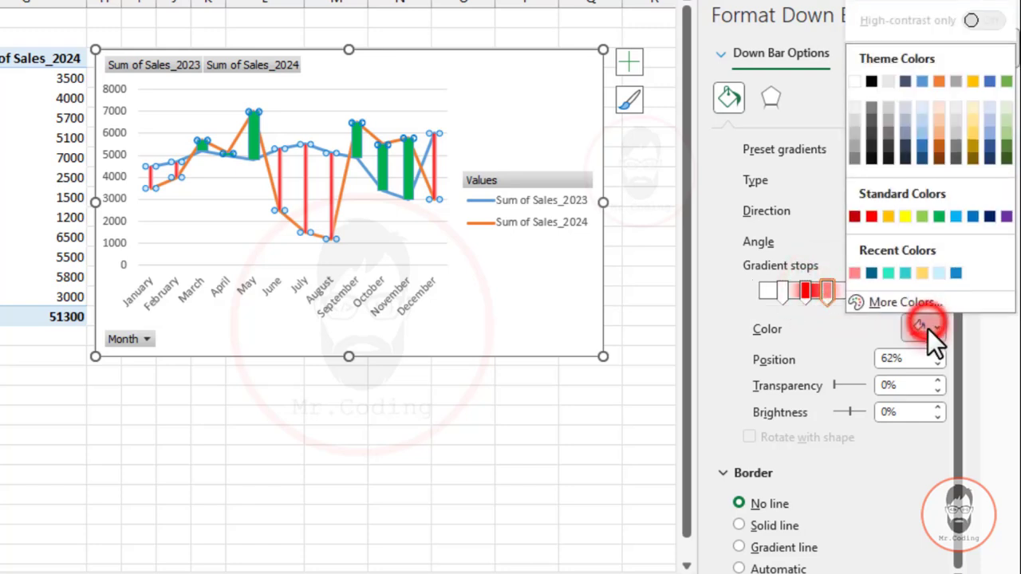
pyautogui.click(869, 216)
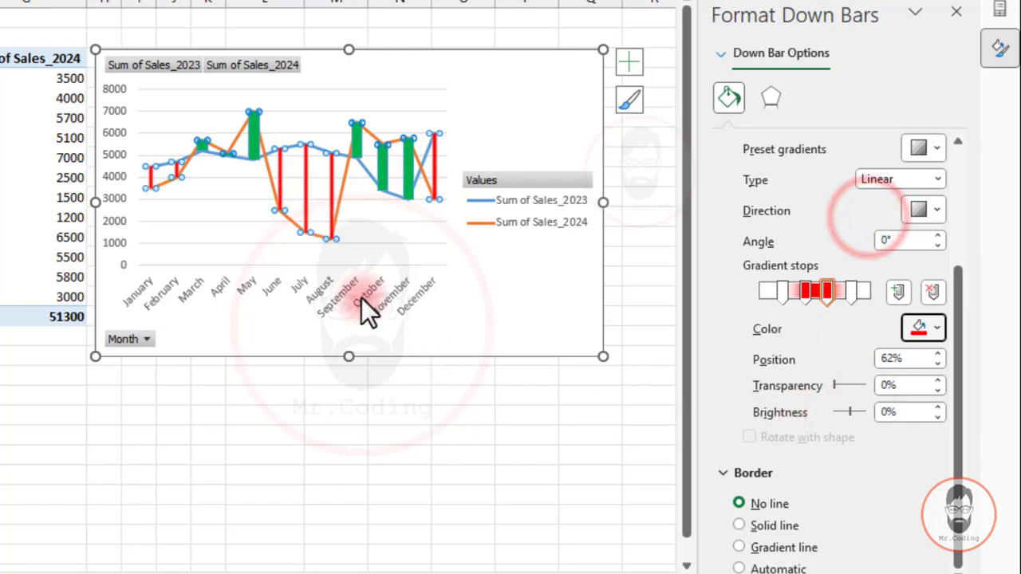
# Widen the down bars' red band by moving its second red gradient stop to about 68%.
pyautogui.click(326, 214)
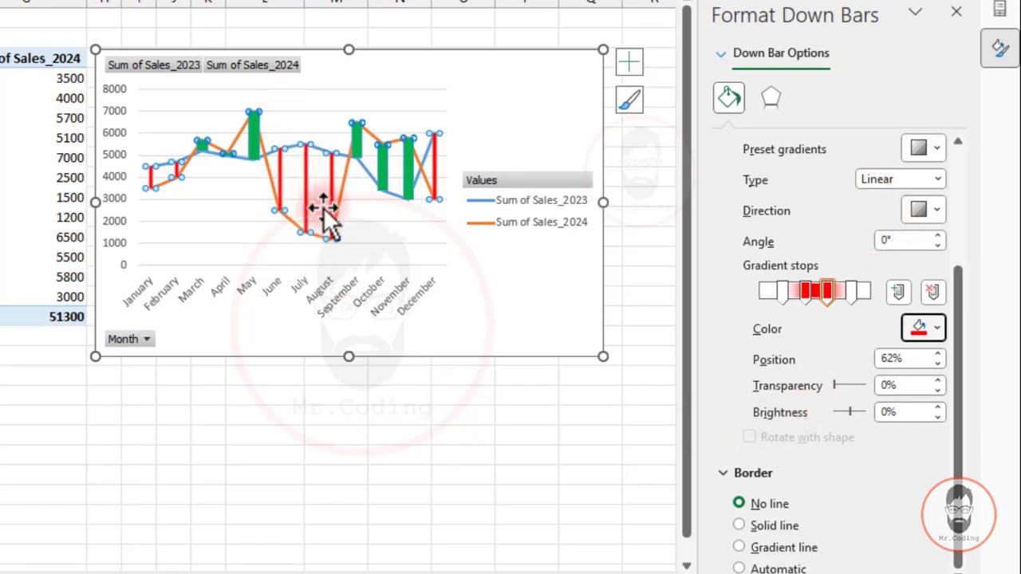
pyautogui.click(826, 292)
pyautogui.moveTo(826, 291); pyautogui.dragTo(837, 291)
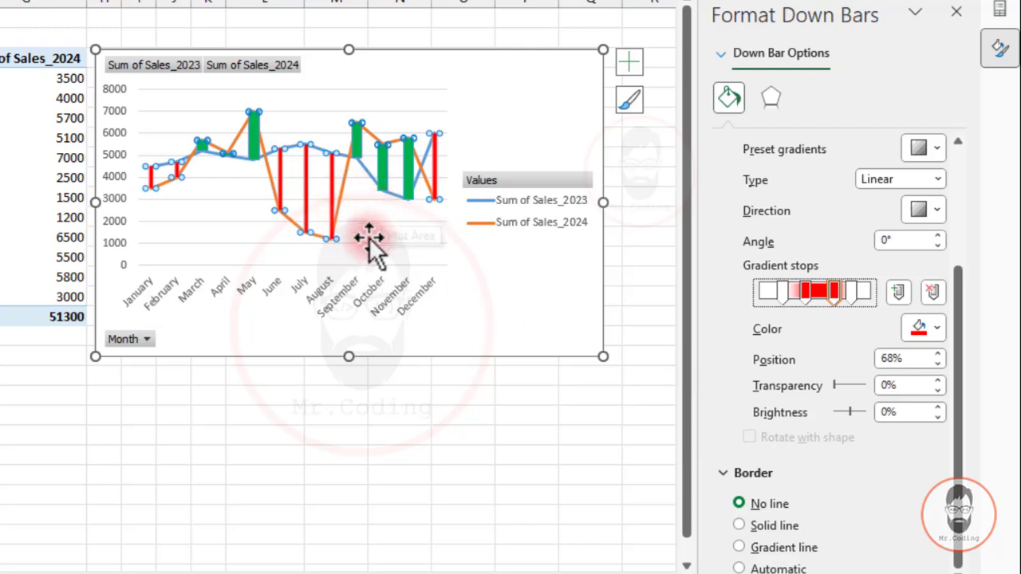
# Select the up bars and switch their fill to a gradient.
pyautogui.click(254, 132)
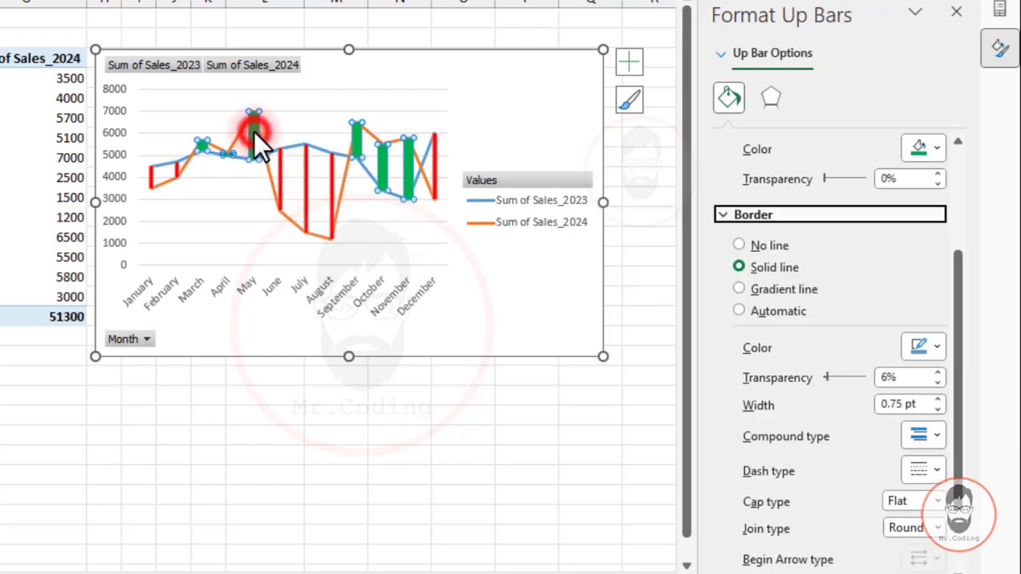
pyautogui.scroll(2, 849, 249)
pyautogui.scroll(5, 849, 249)
pyautogui.click(739, 216)
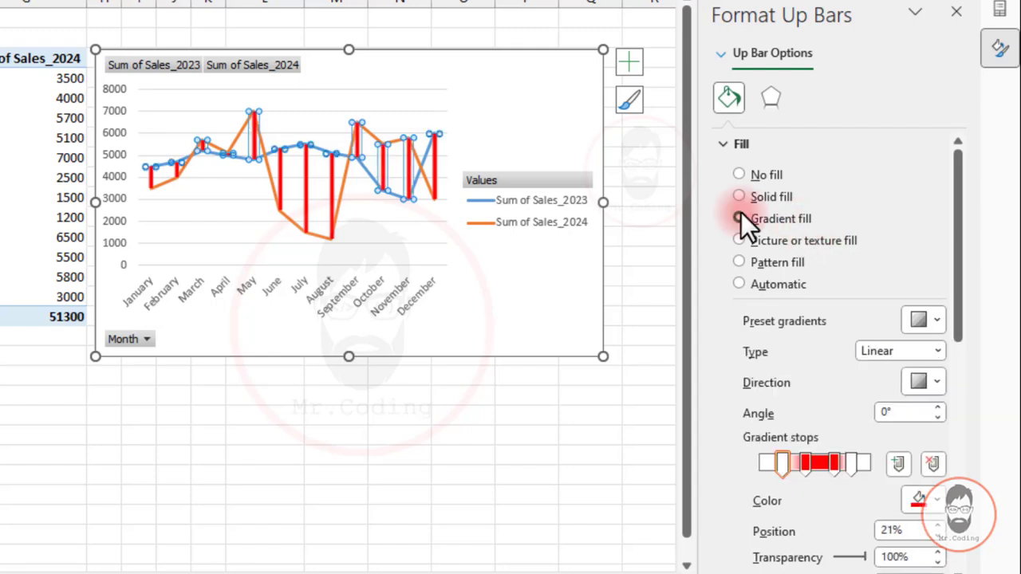
# Recolor the up bars' two red gradient stops, at 42% and 68%, to the standard green.
pyautogui.scroll(-4, 883, 301)
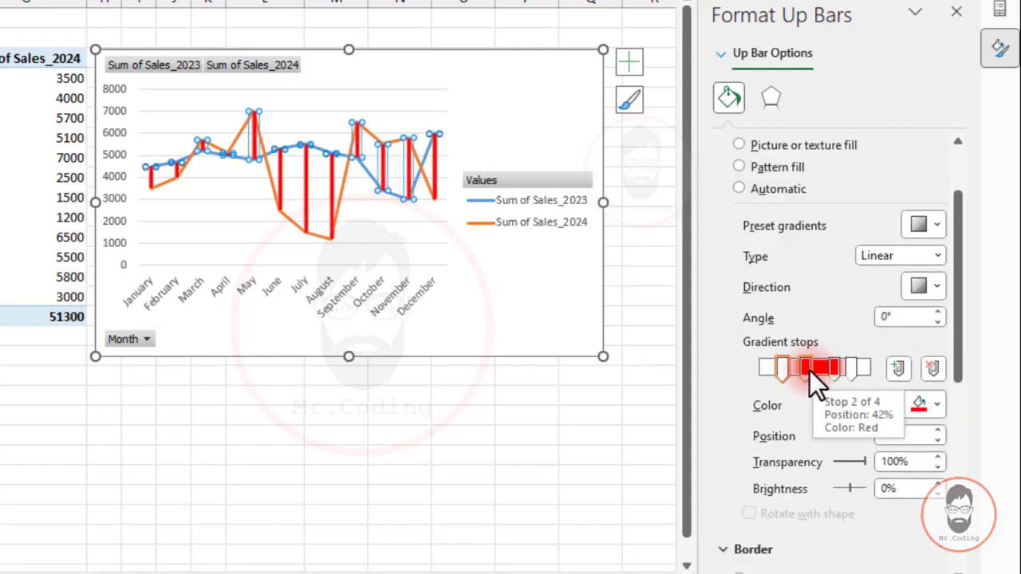
pyautogui.click(808, 370)
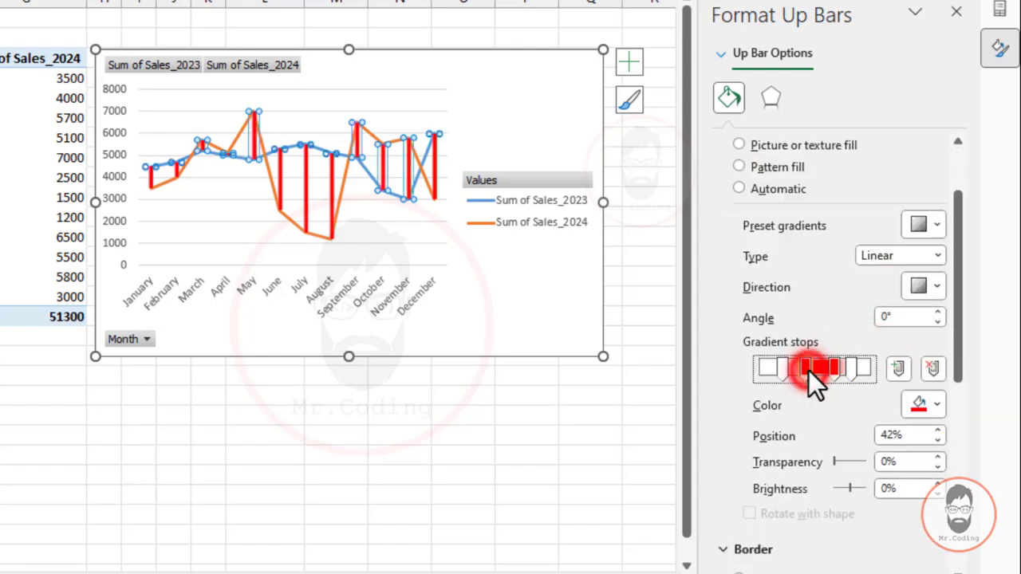
pyautogui.click(939, 394)
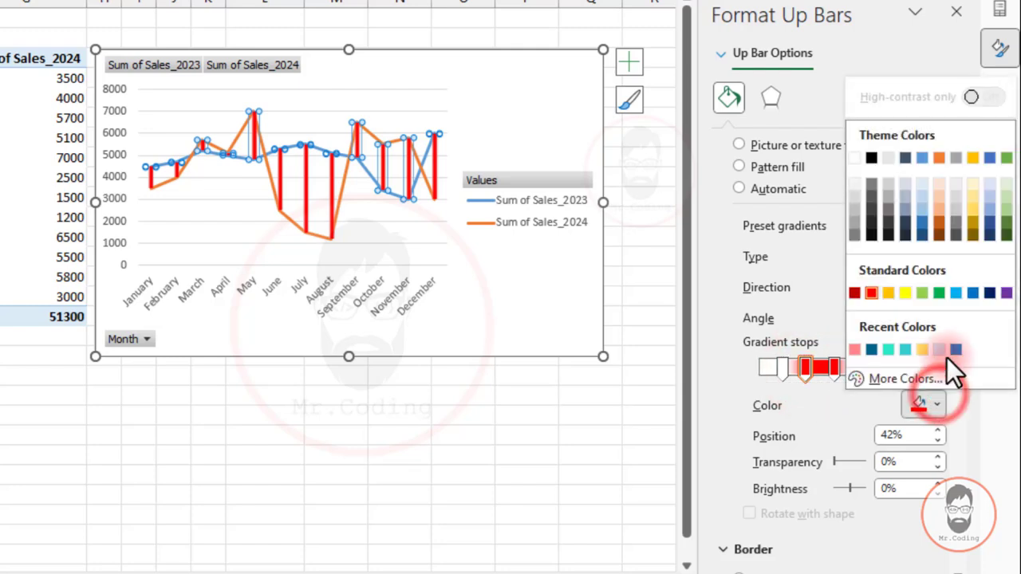
pyautogui.click(939, 292)
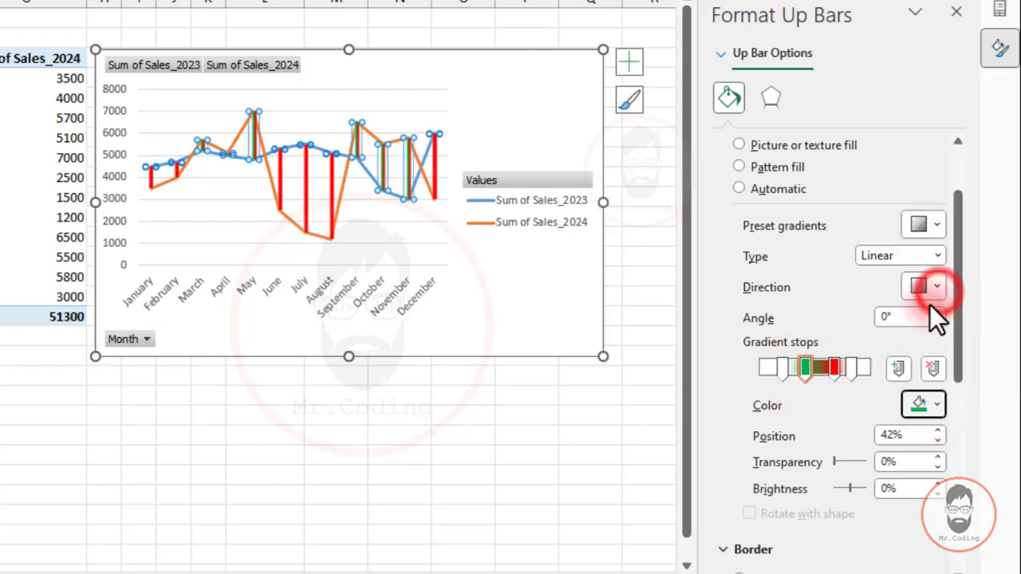
pyautogui.click(836, 369)
pyautogui.click(937, 403)
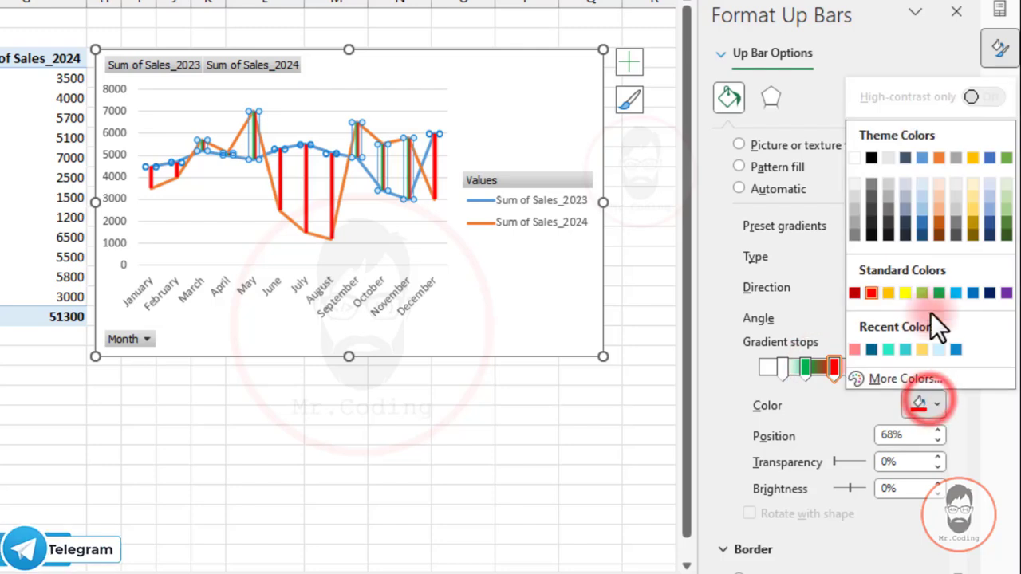
pyautogui.click(937, 292)
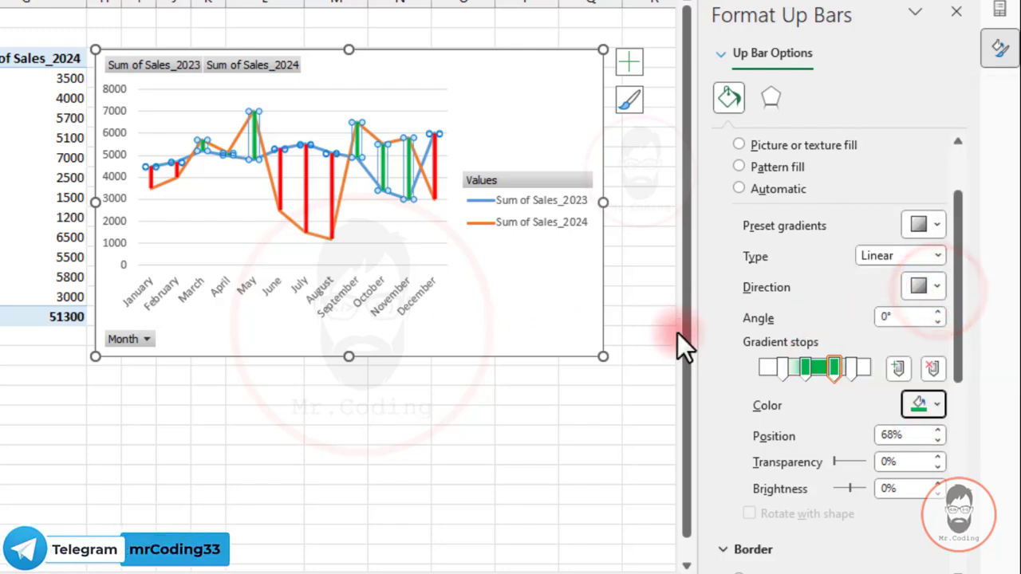
# Remove the border line from the up bars and deselect the chart.
pyautogui.moveTo(960, 212); pyautogui.dragTo(949, 361)
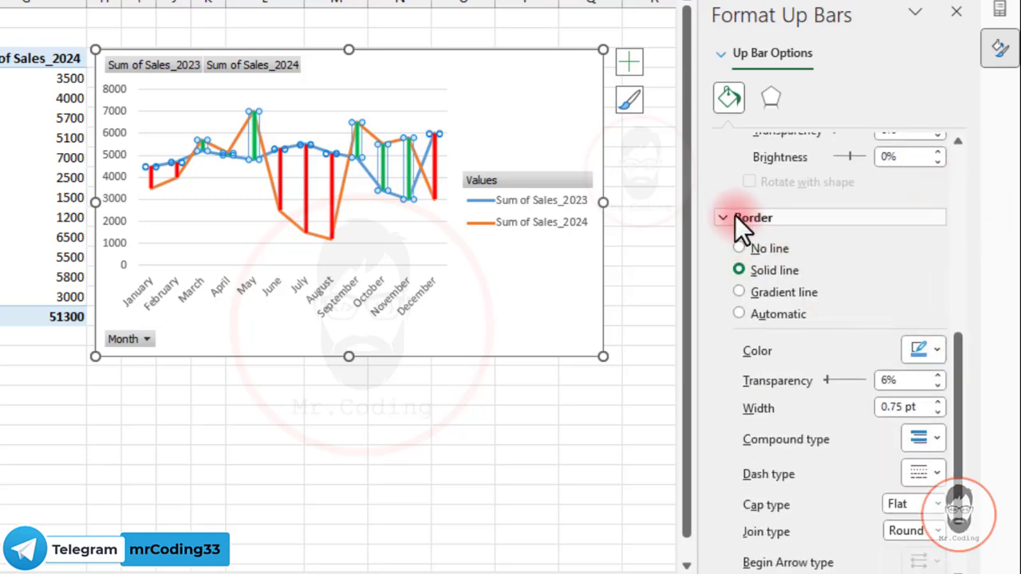
pyautogui.click(738, 248)
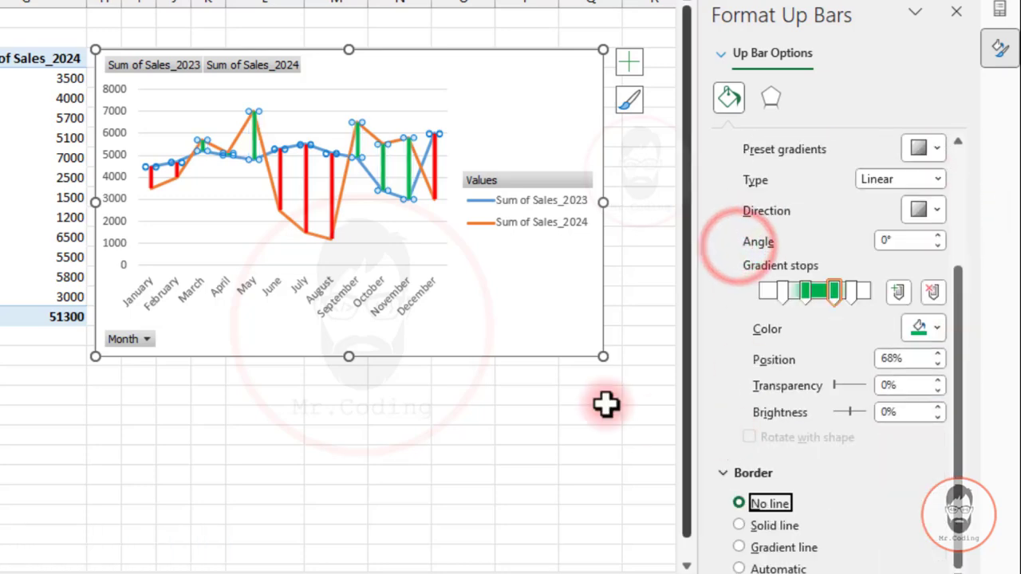
pyautogui.click(402, 417)
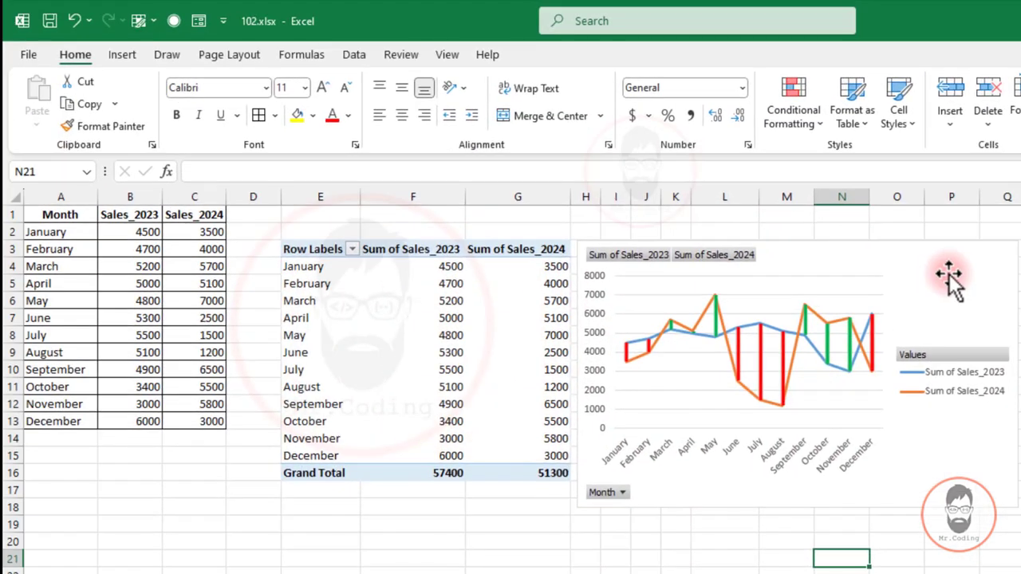
# Select the PivotChart and bring up the Up/Down Bars choices among its addable chart elements.
pyautogui.click(535, 80)
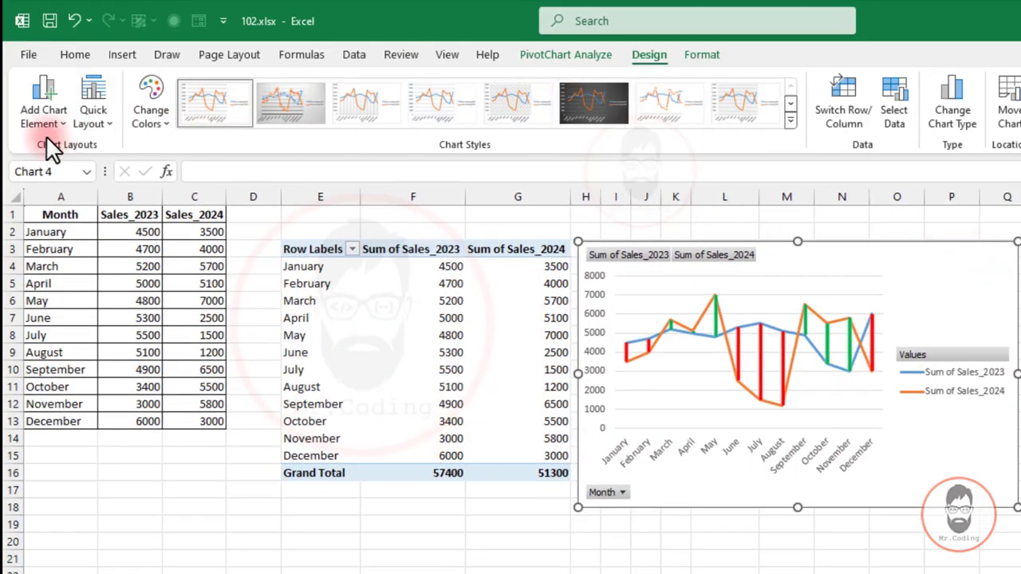
pyautogui.click(36, 110)
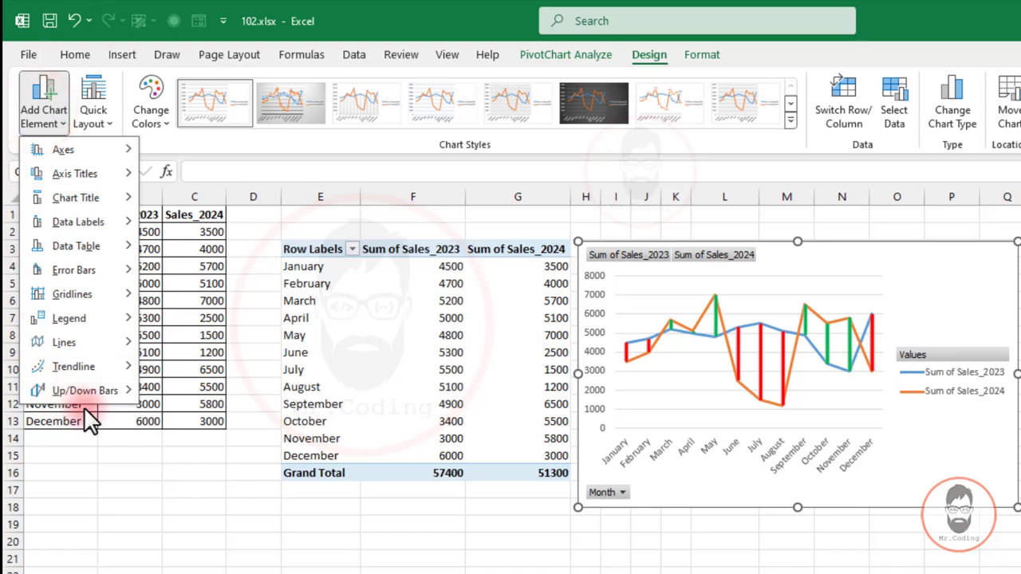
pyautogui.moveTo(84, 395)
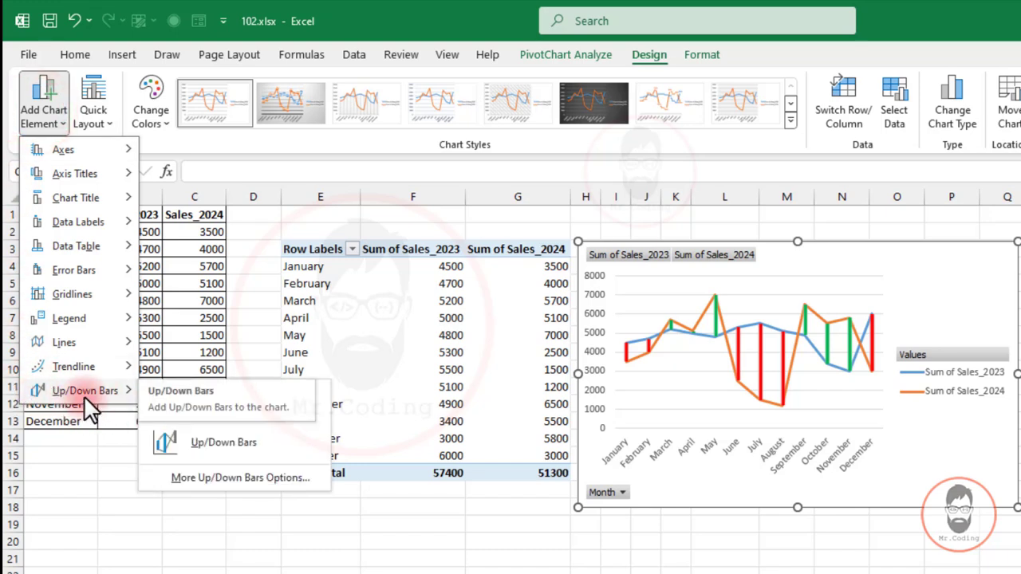